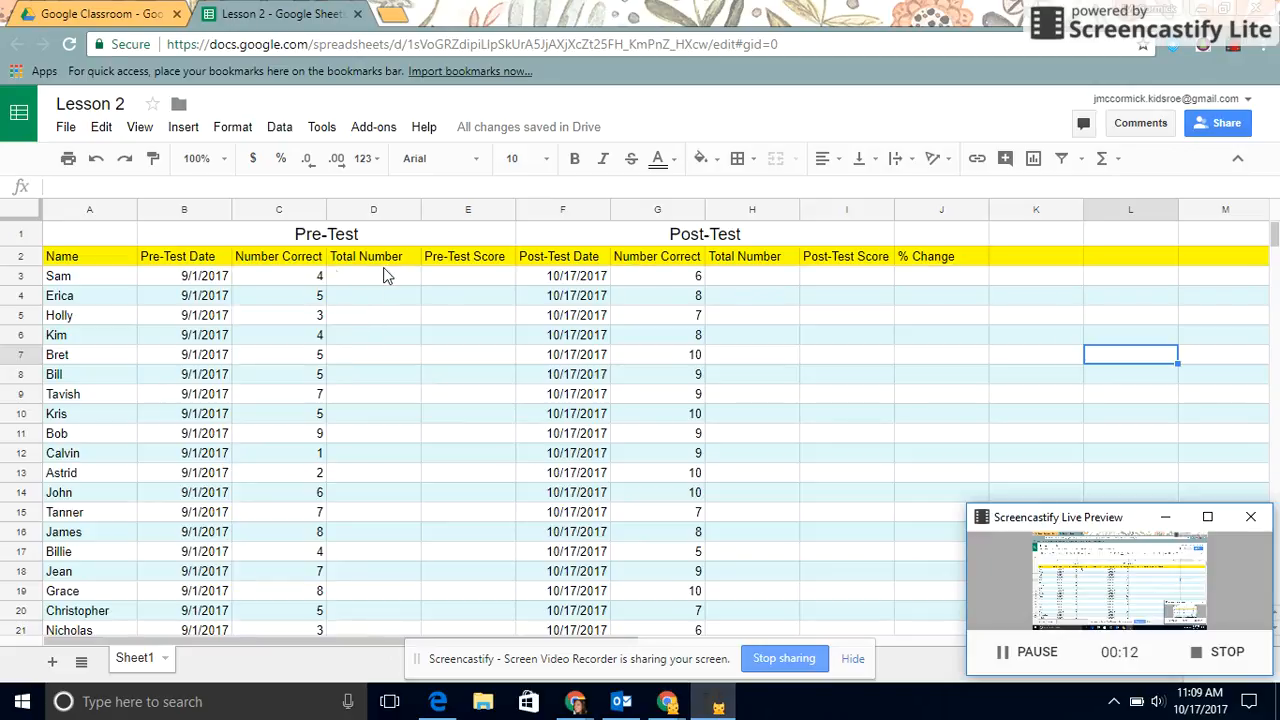
# Enter 10 as the pre-test Total Number in D3 and fill it down through D24
pyautogui.click(377, 285)
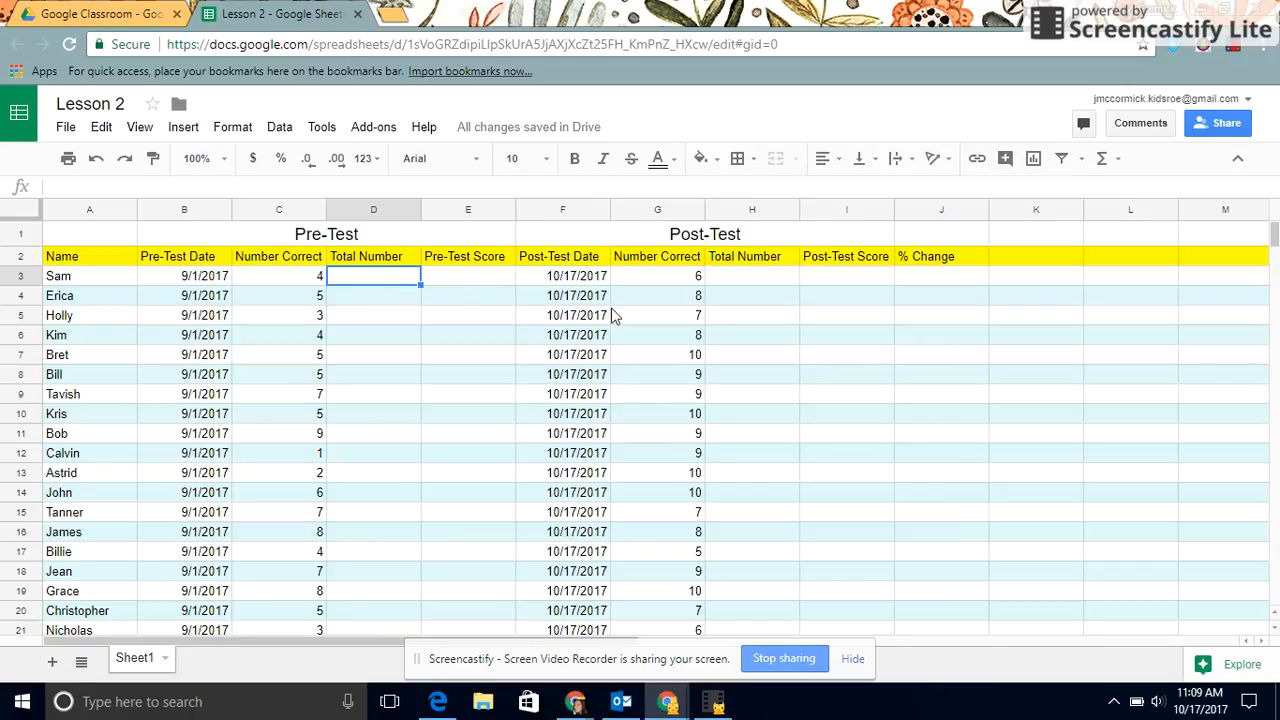
pyautogui.write('10')
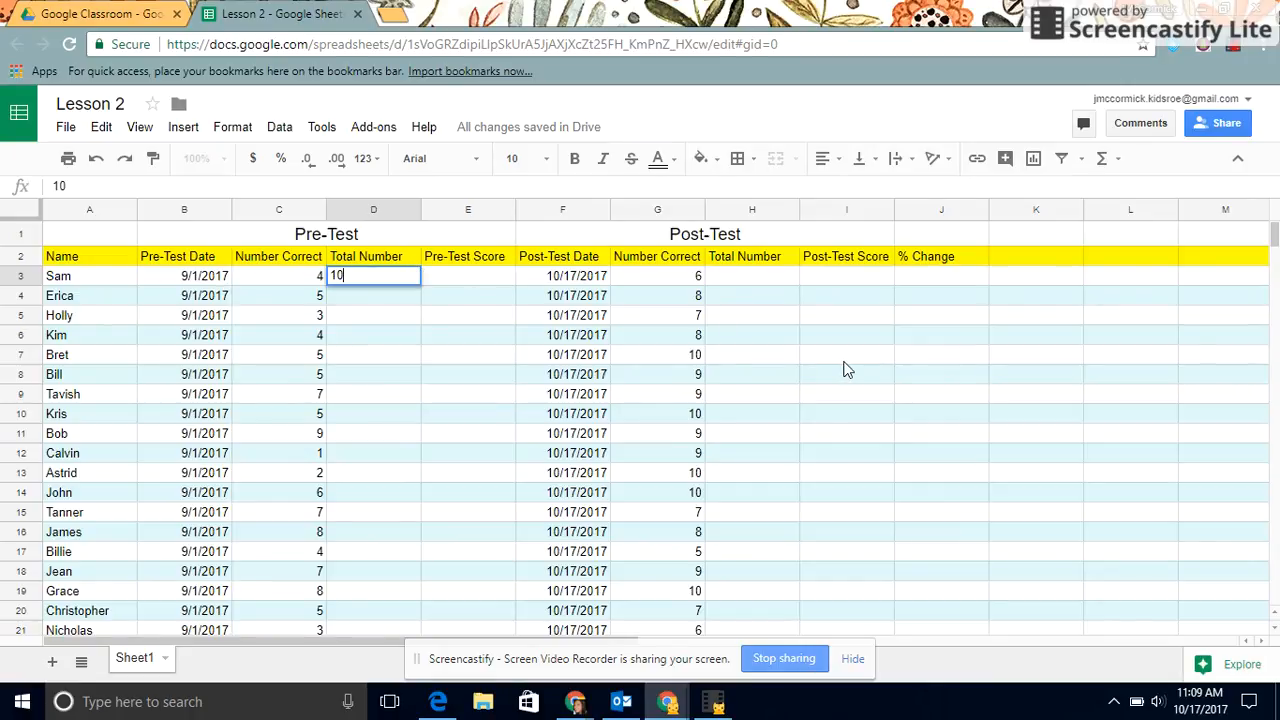
pyautogui.click(435, 313)
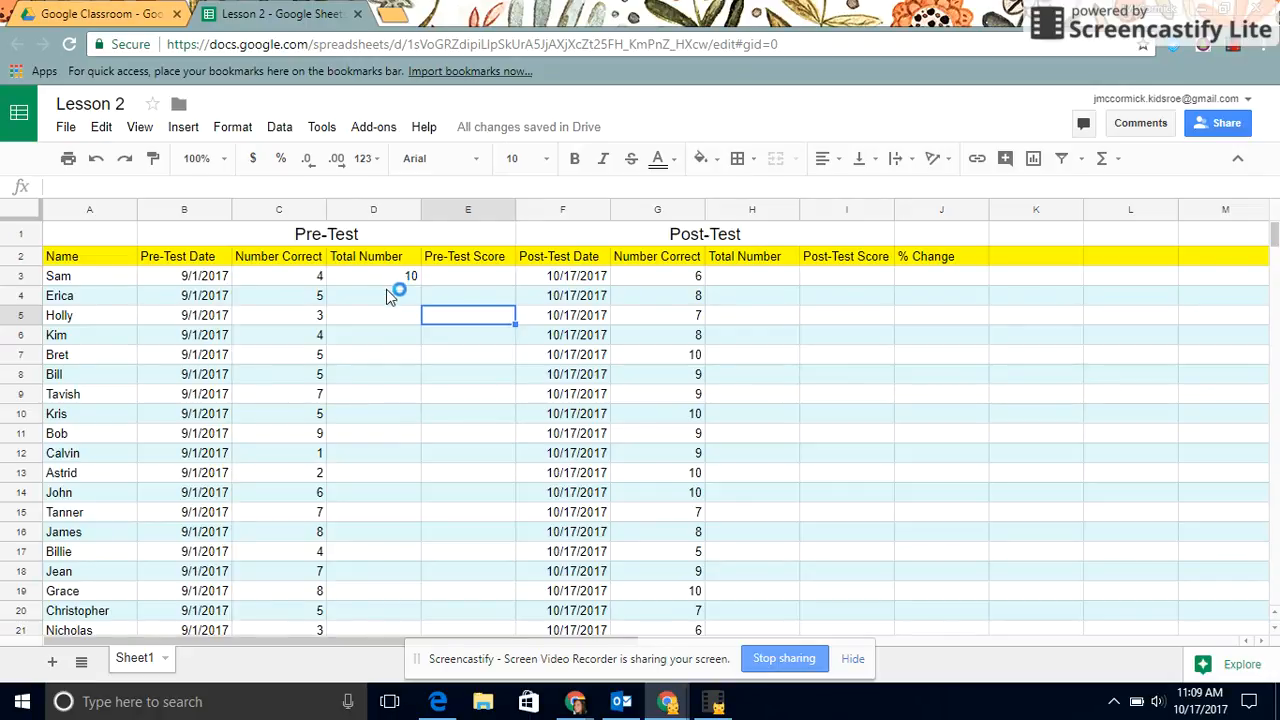
pyautogui.scroll(-1, 398, 628)
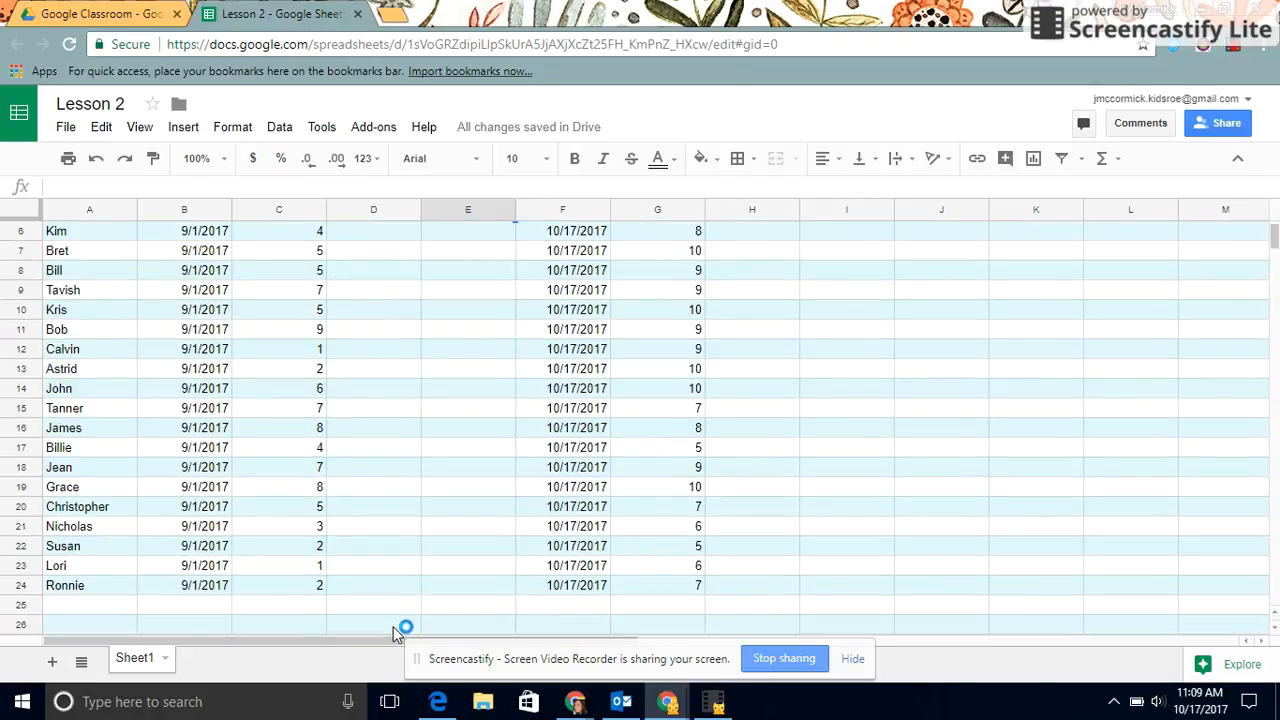
pyautogui.scroll(1, 404, 615)
pyautogui.click(374, 279)
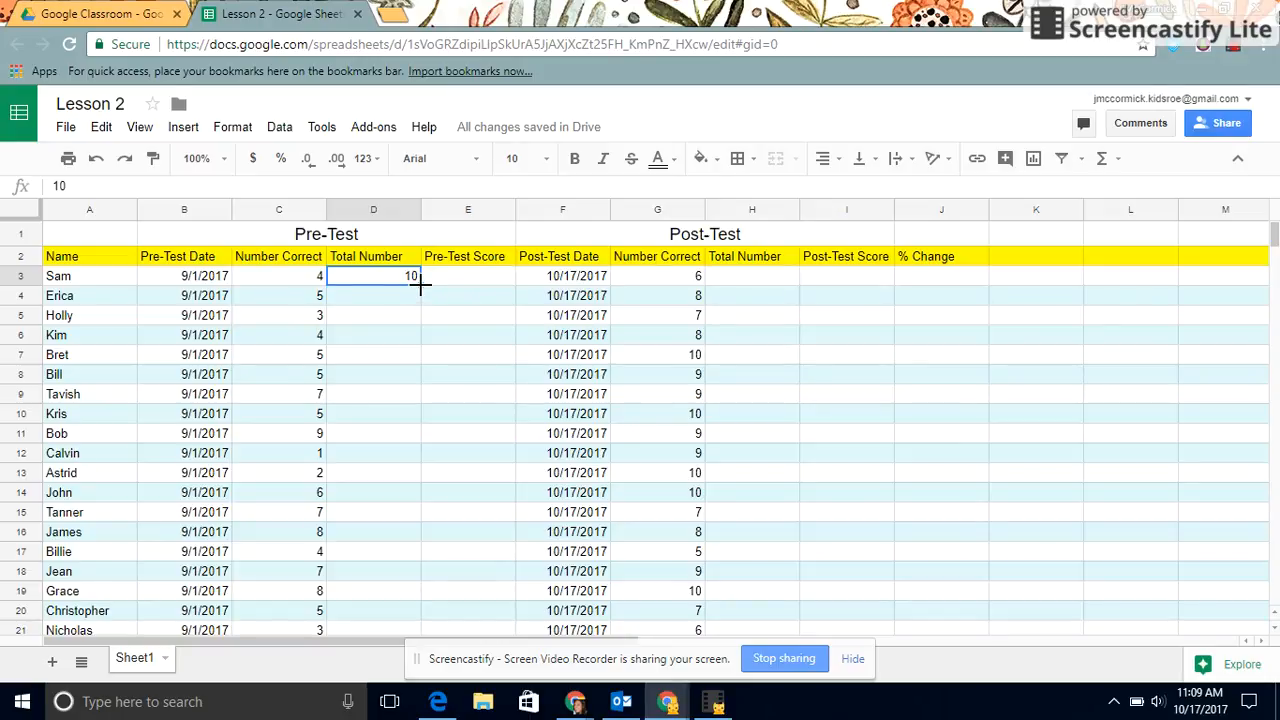
pyautogui.moveTo(420, 285); pyautogui.dragTo(394, 543)
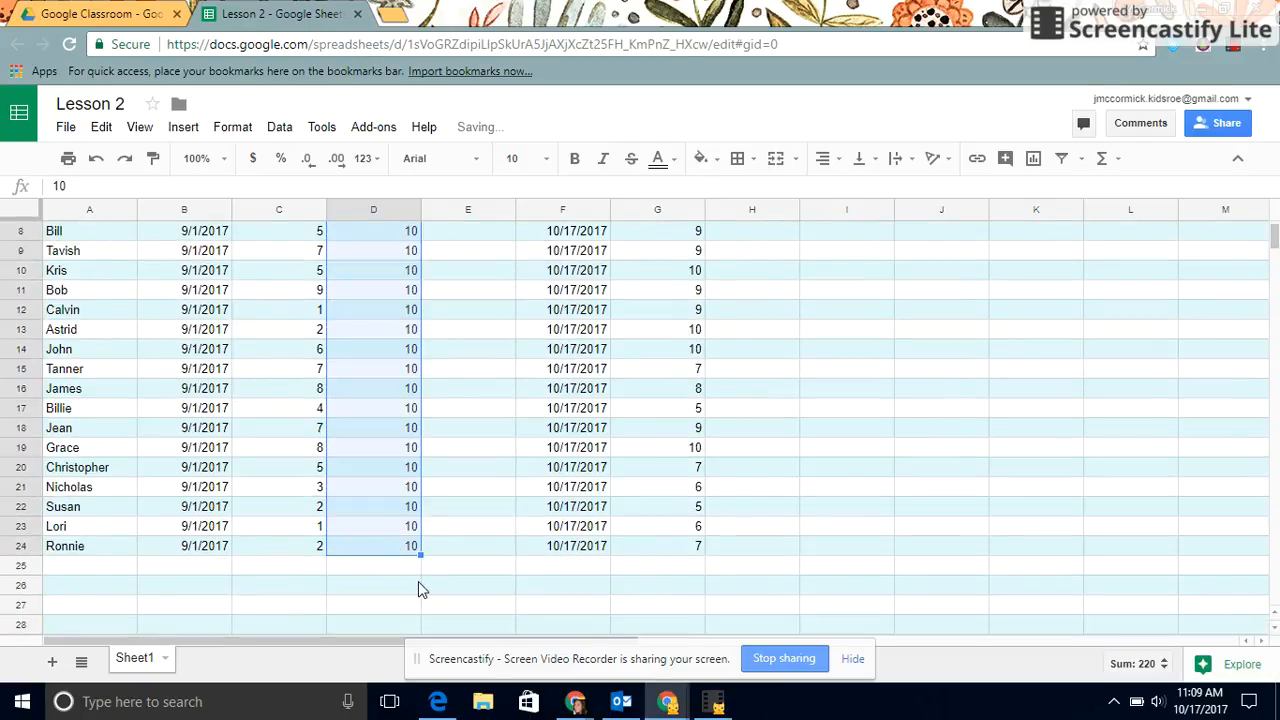
pyautogui.click(418, 581)
pyautogui.scroll(3, 425, 420)
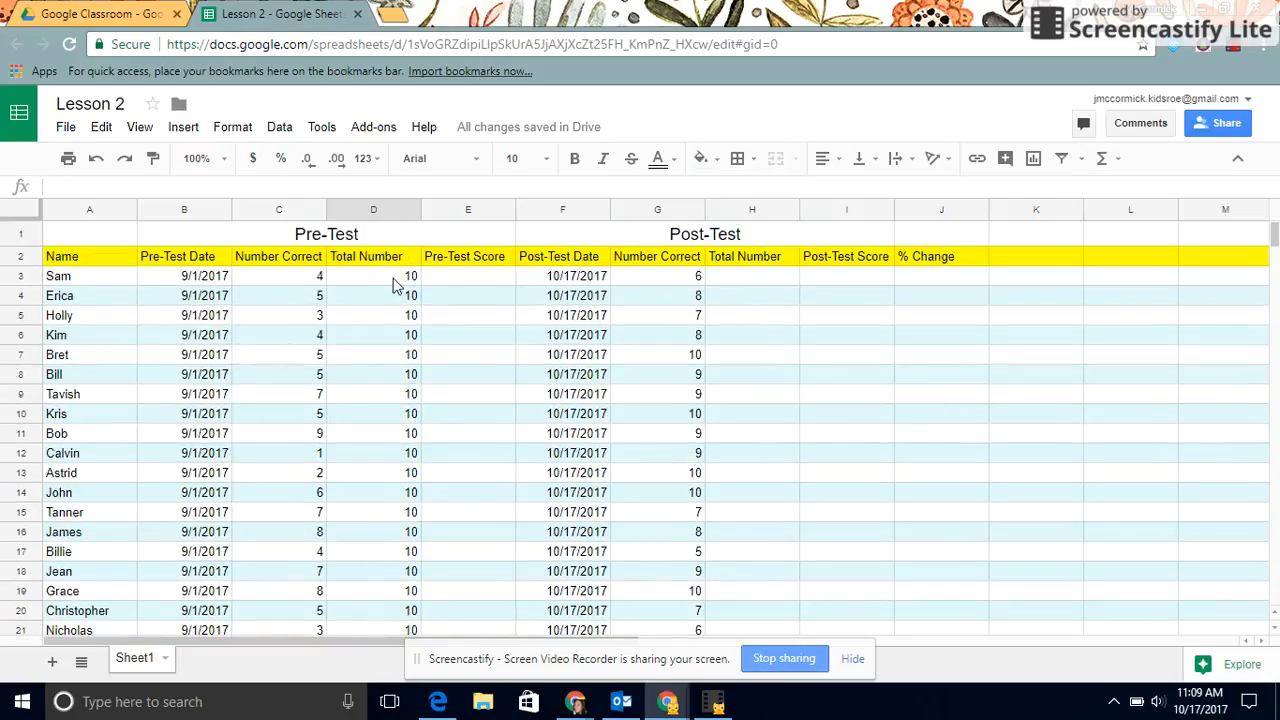
# Fill the post-test Total Number column with 10 from H3 through H24
pyautogui.click(768, 280)
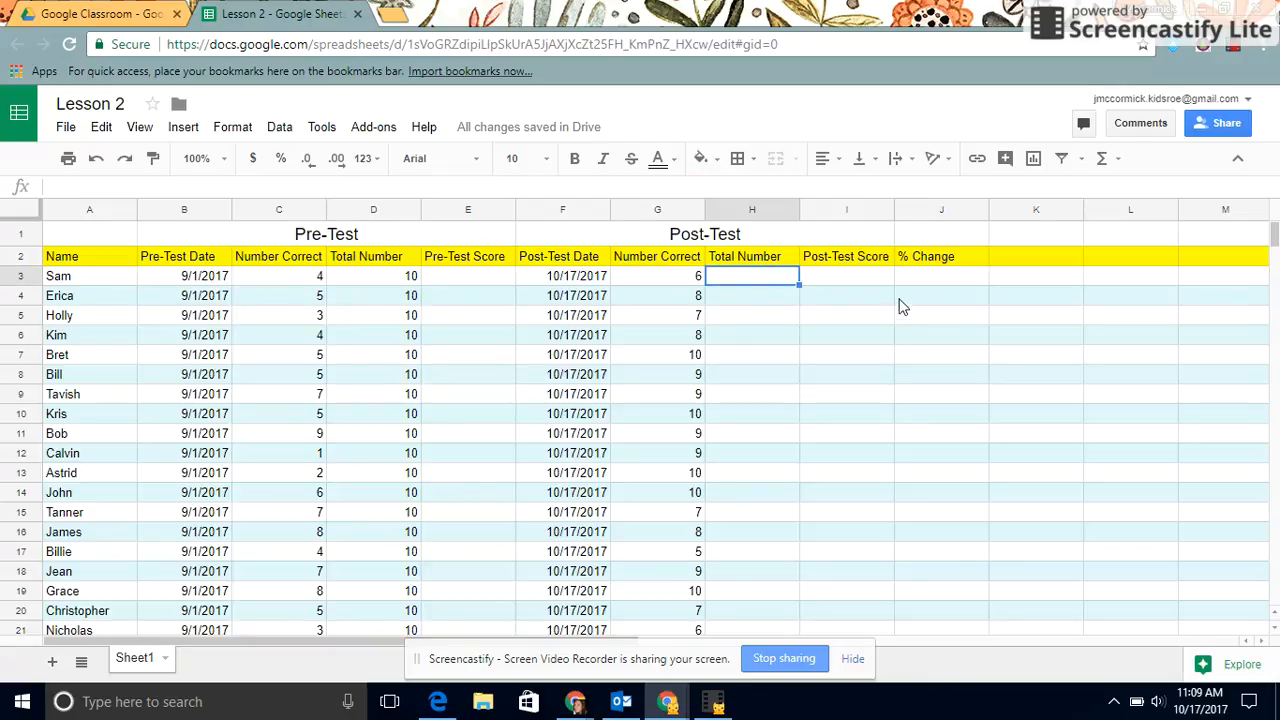
pyautogui.write('10')
pyautogui.press('Return')
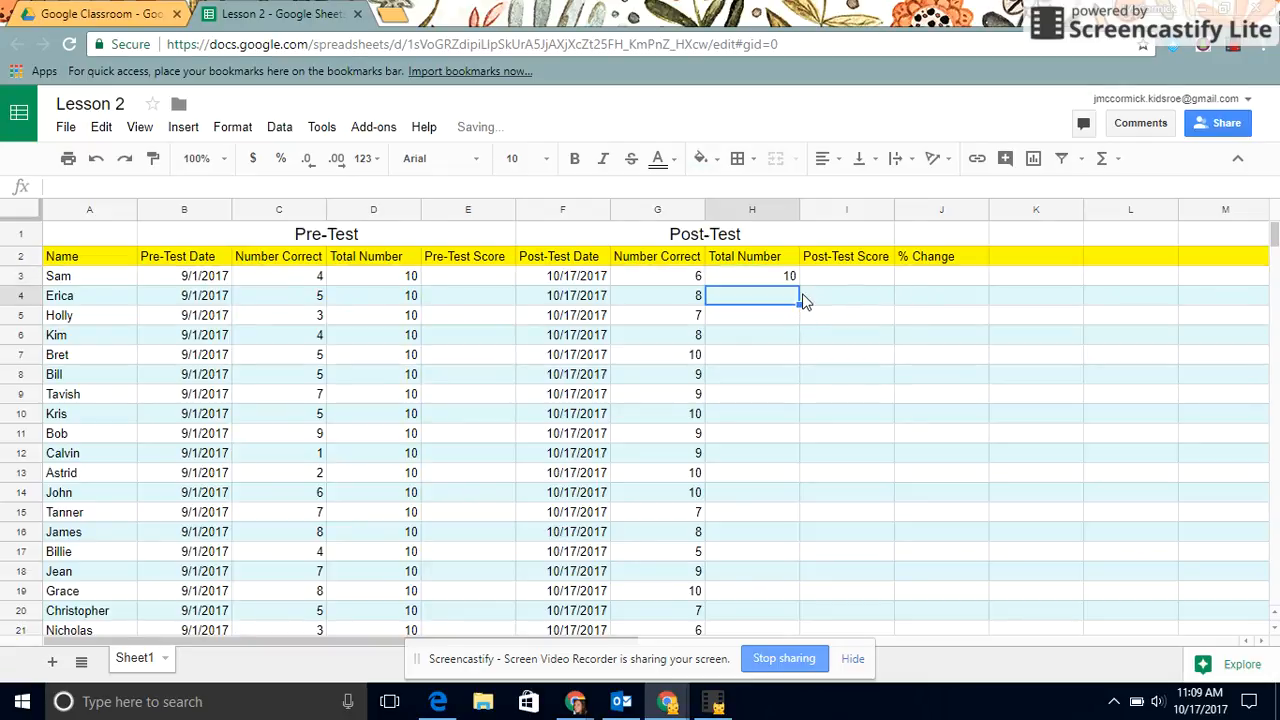
pyautogui.click(758, 280)
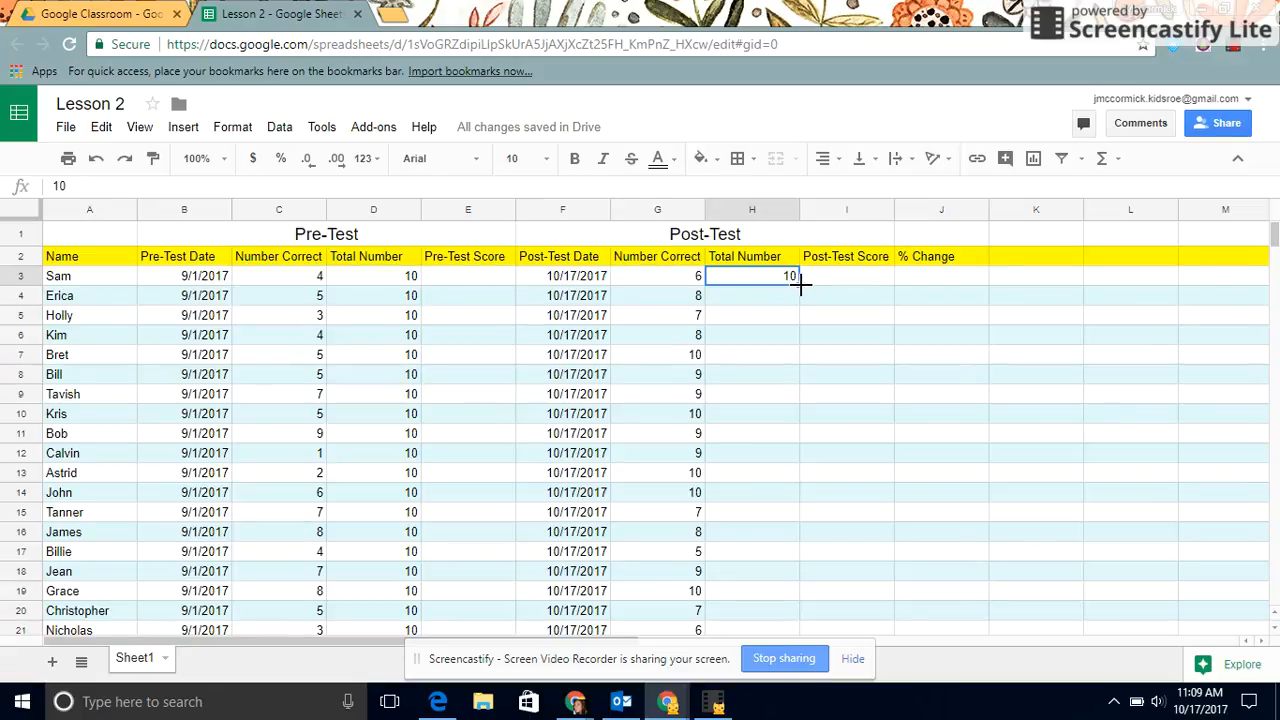
pyautogui.moveTo(800, 284); pyautogui.dragTo(771, 477)
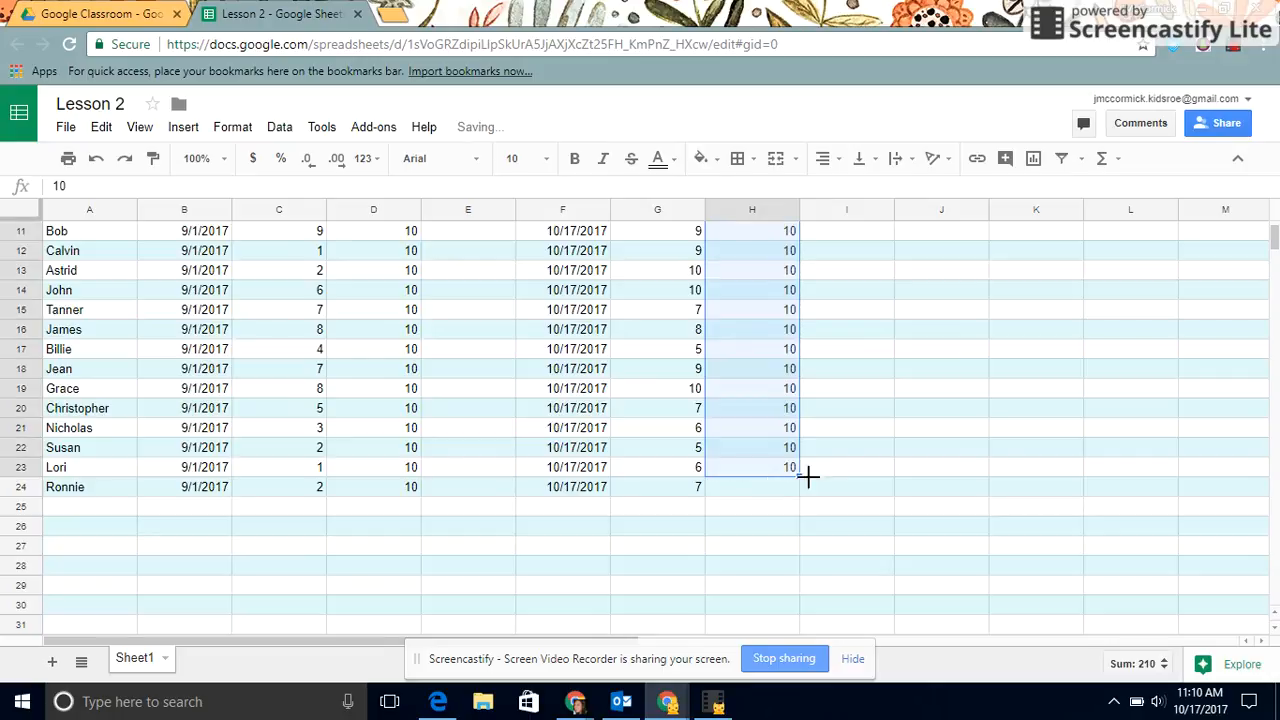
pyautogui.click(788, 490)
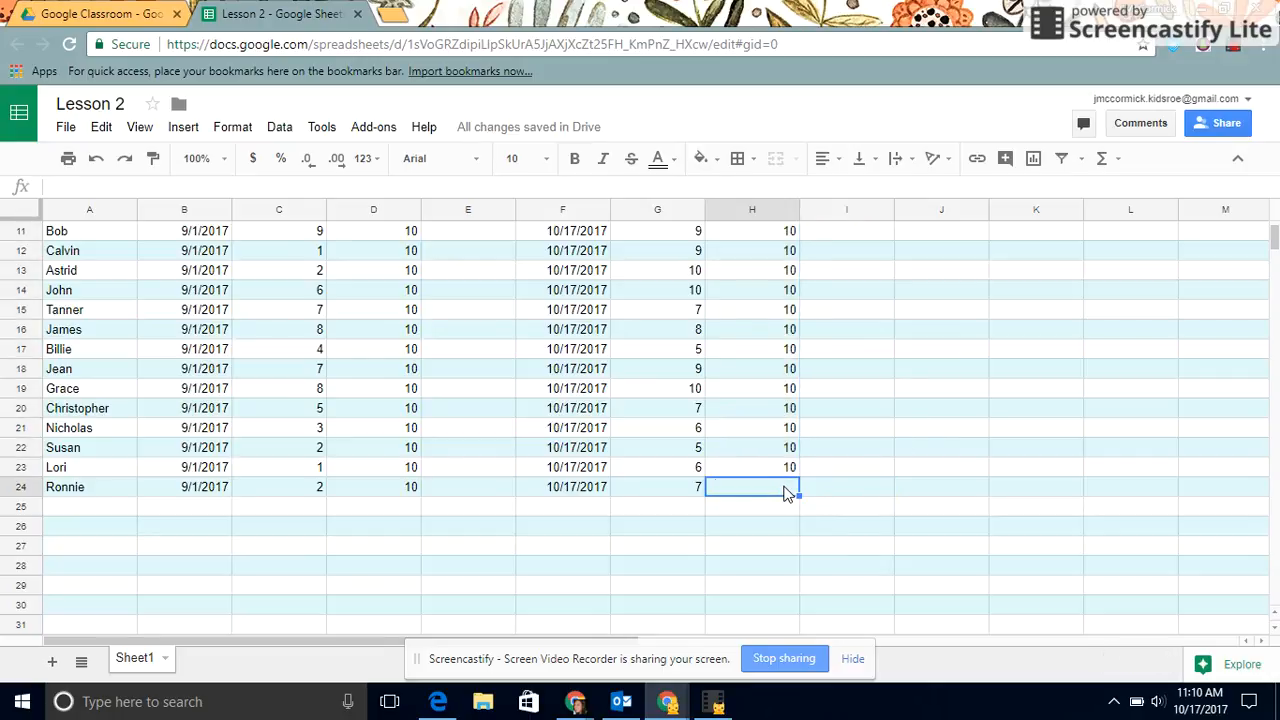
pyautogui.write('10')
pyautogui.press('Return')
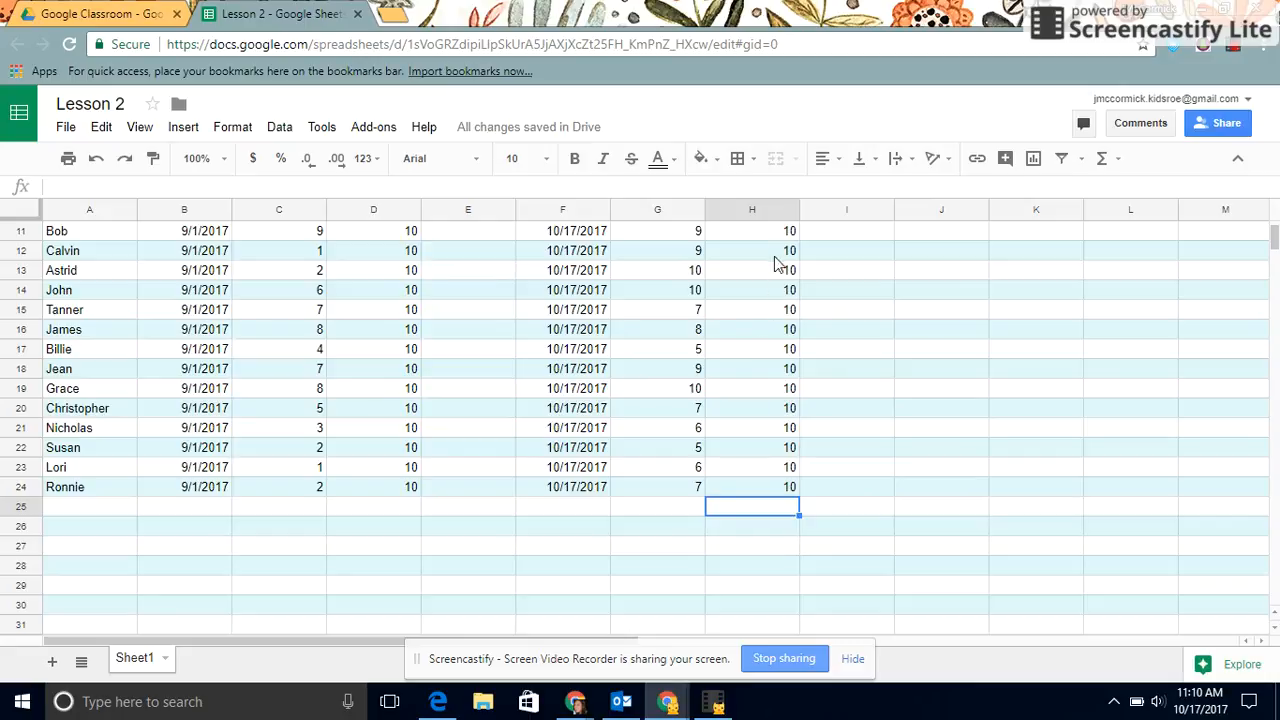
# Calculate the first Pre-Test Score in E3 by dividing number correct by total number with the formula =C3/D3
pyautogui.scroll(1, 532, 427)
pyautogui.scroll(4, 532, 427)
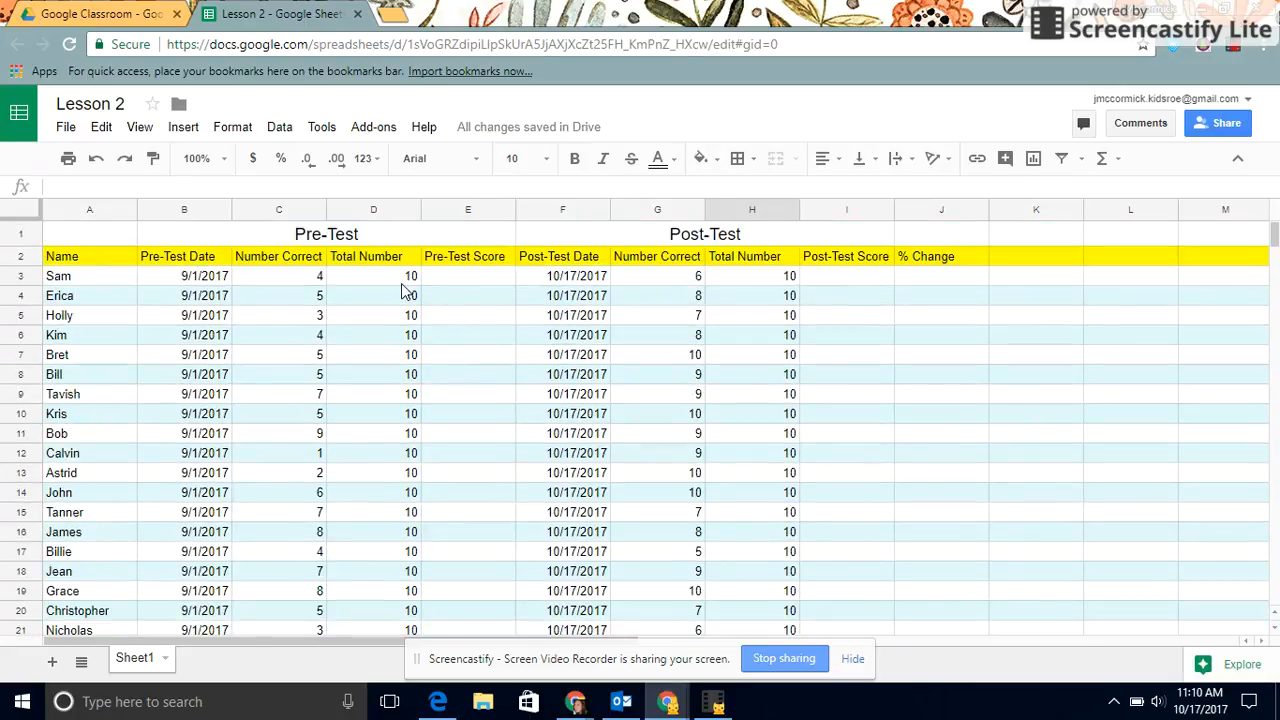
pyautogui.click(483, 282)
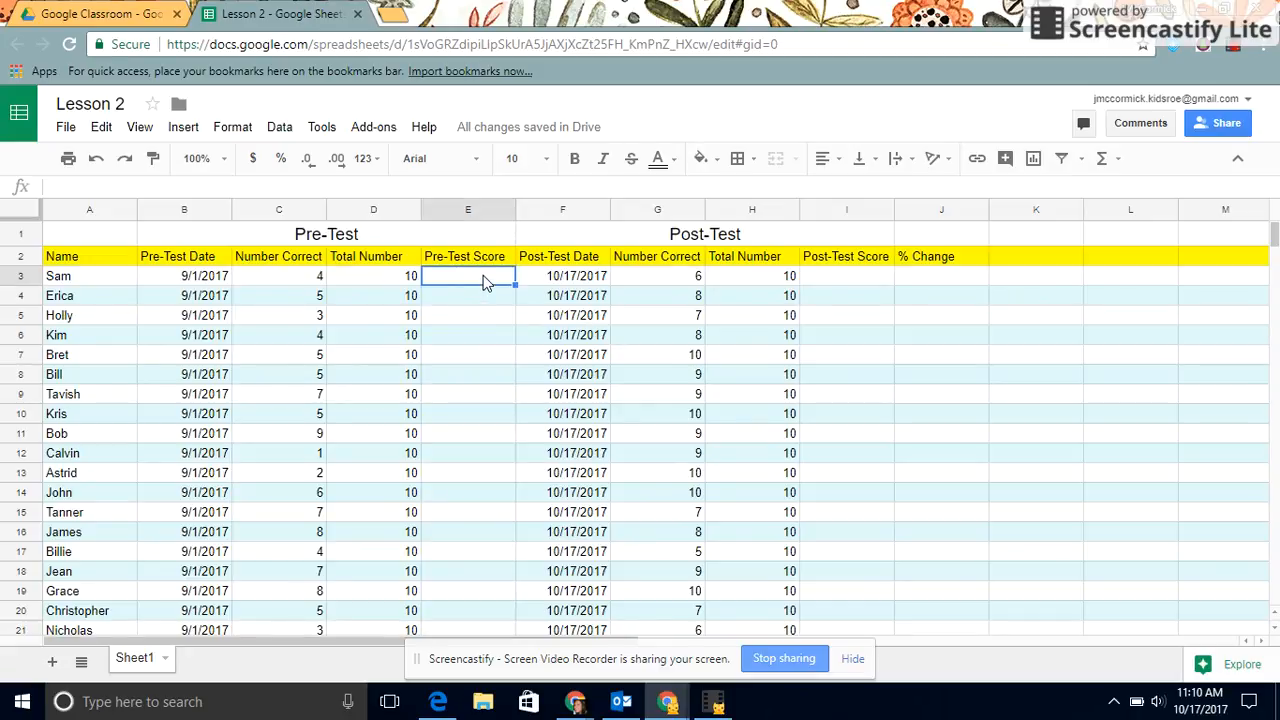
pyautogui.write('=')
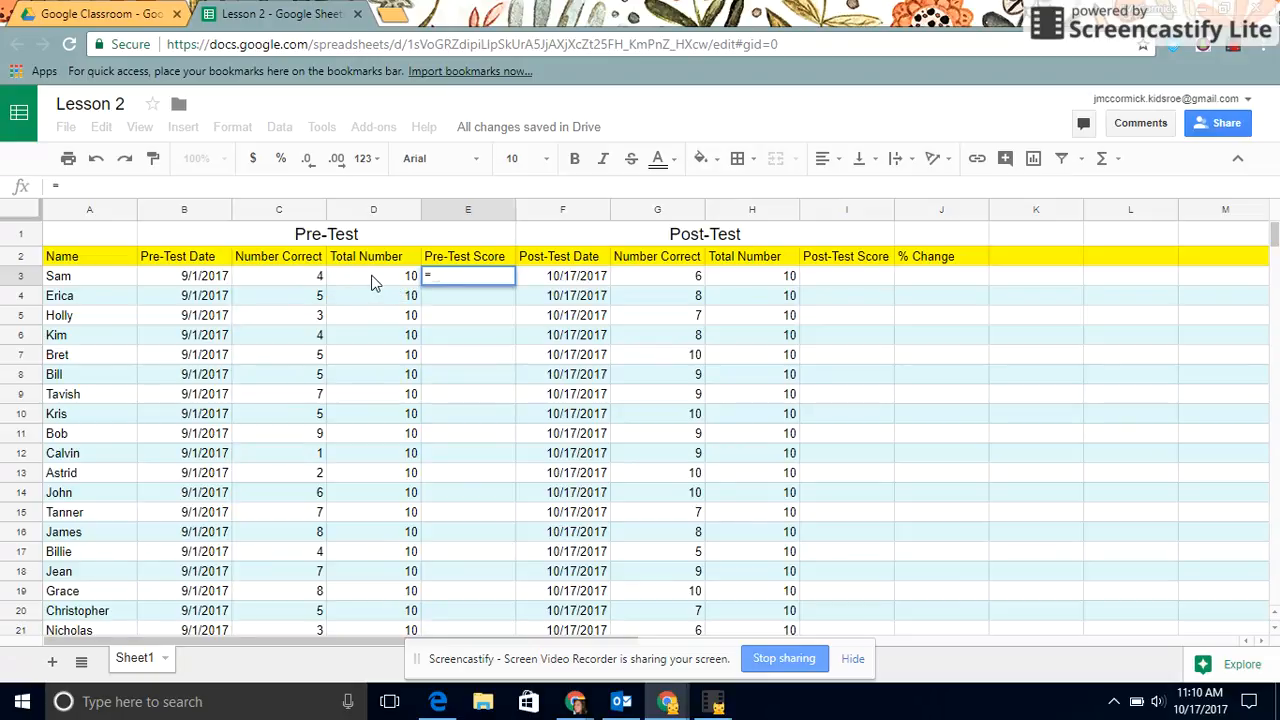
pyautogui.click(297, 280)
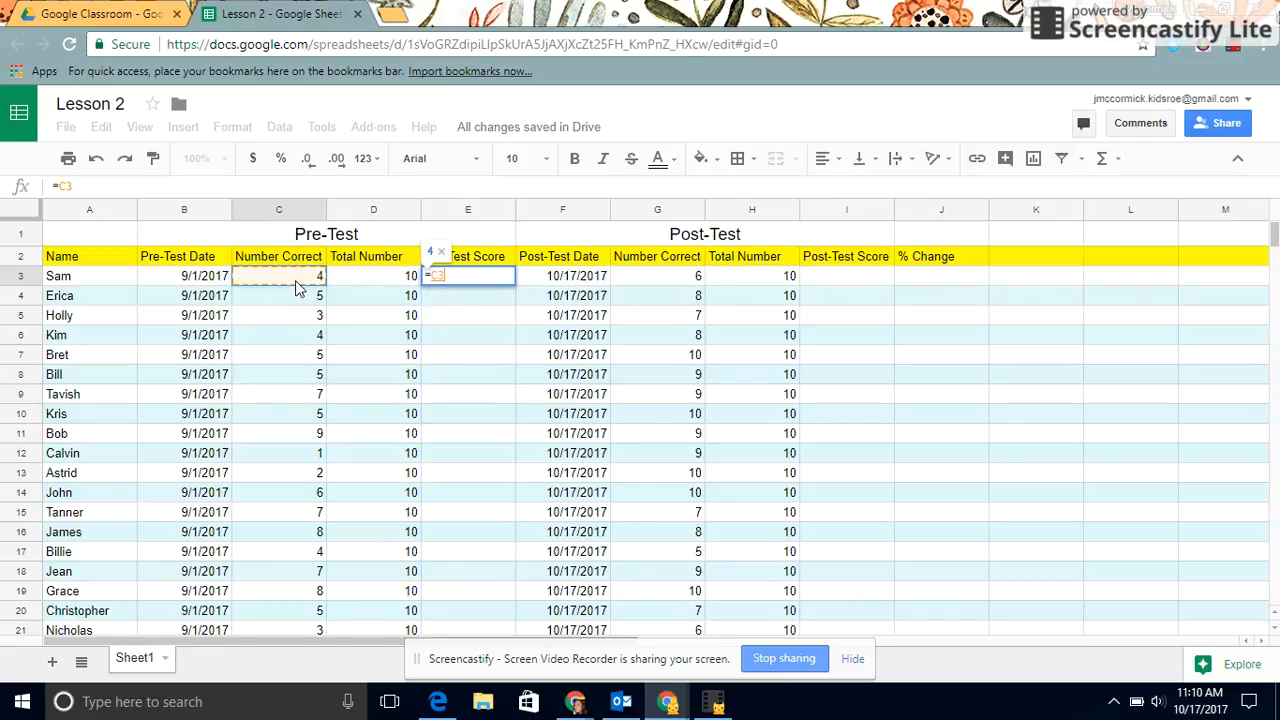
pyautogui.write('/')
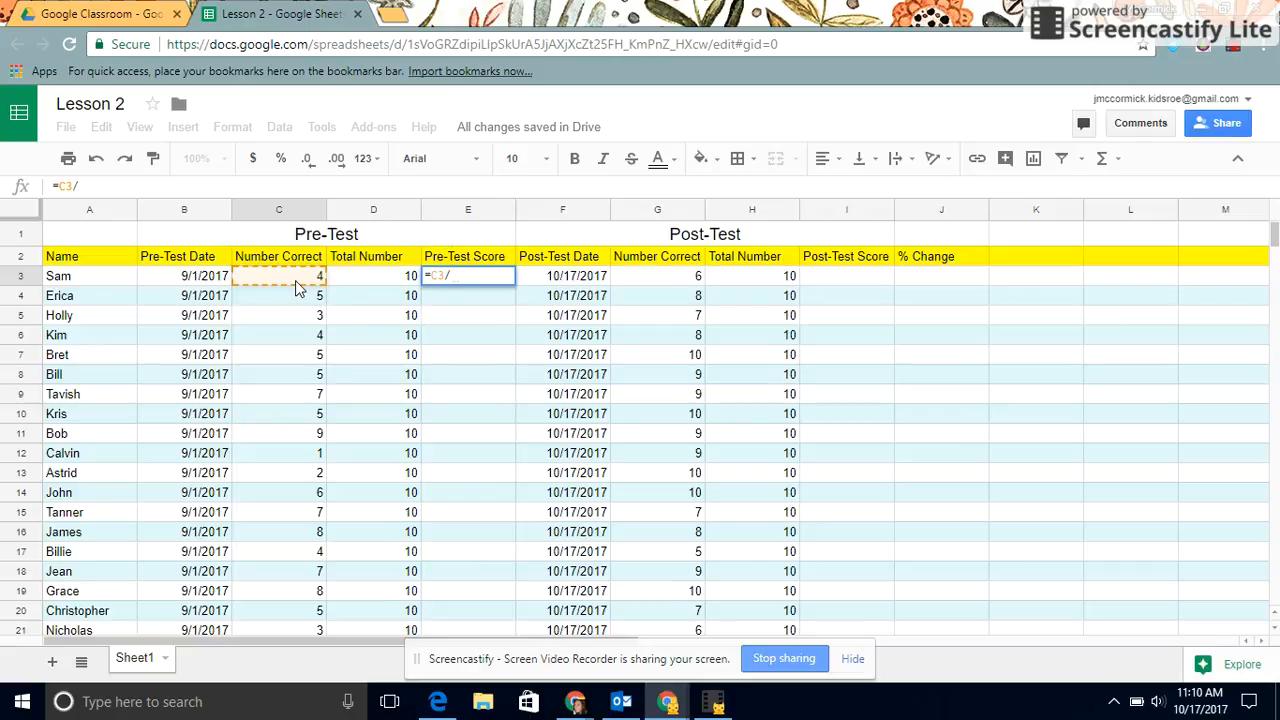
pyautogui.click(392, 277)
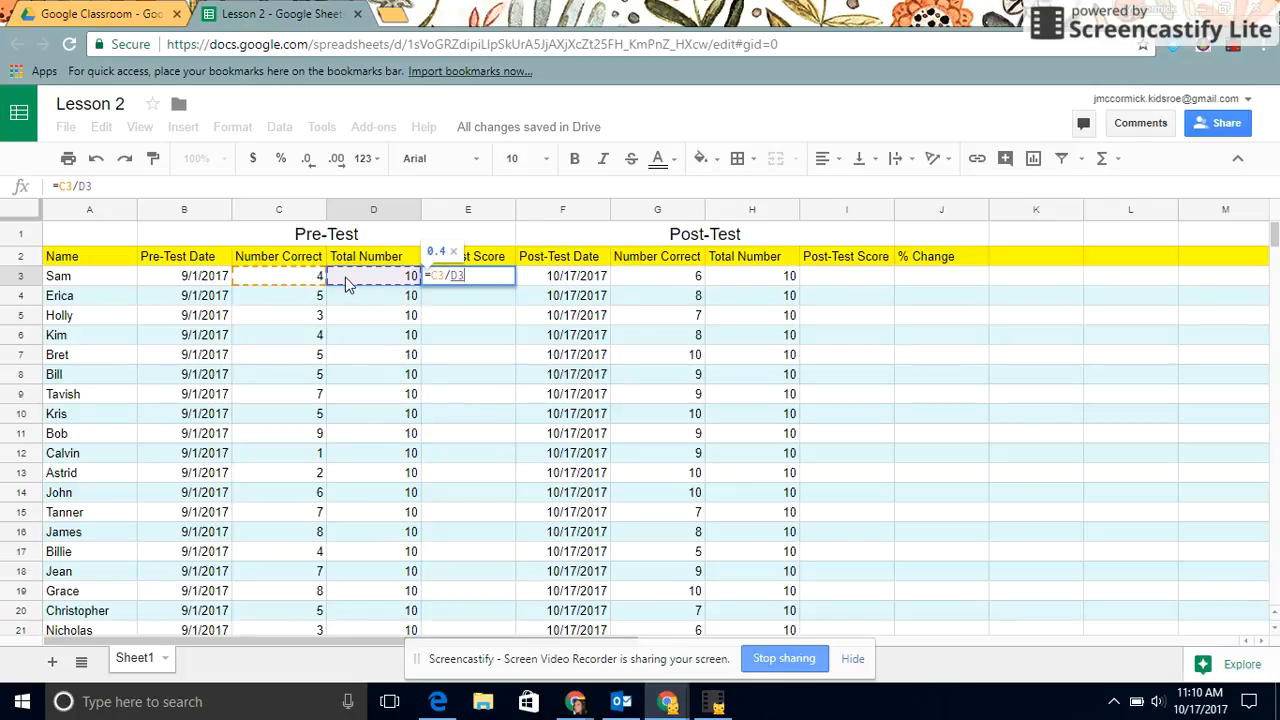
pyautogui.press('Return')
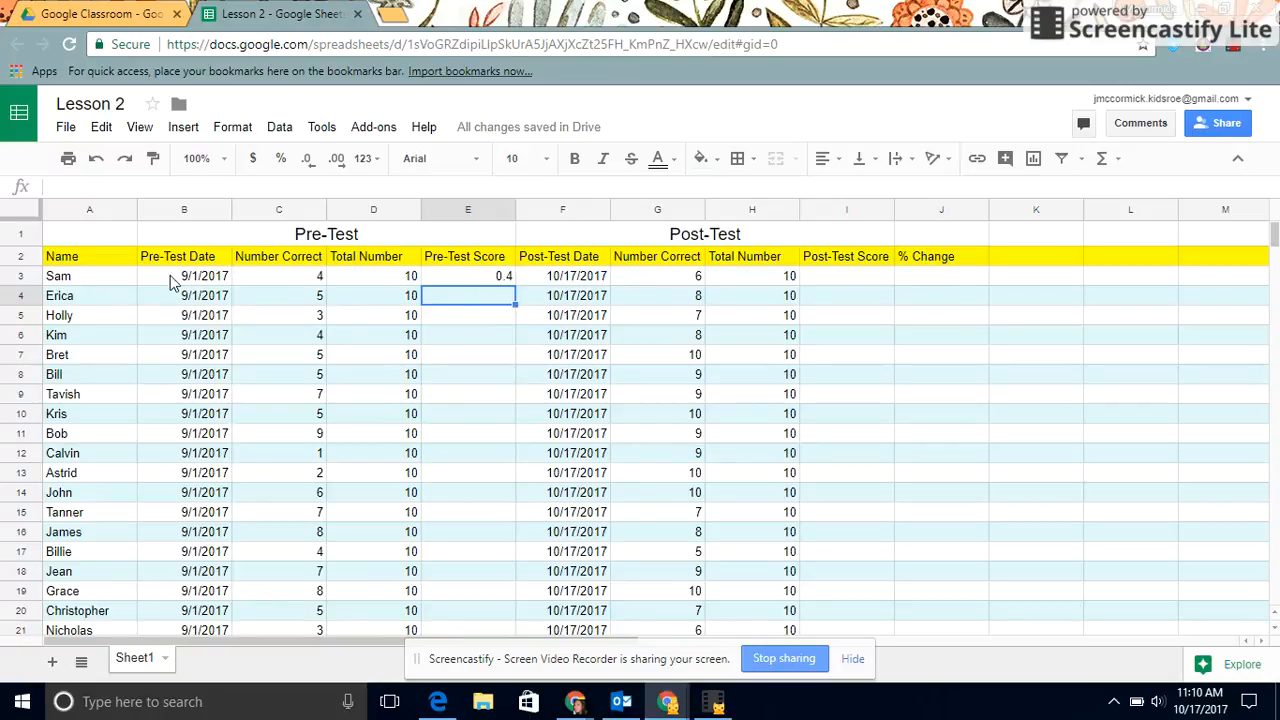
# Format the Pre-Test Score in E3 as a percentage with no decimal places
pyautogui.click(477, 282)
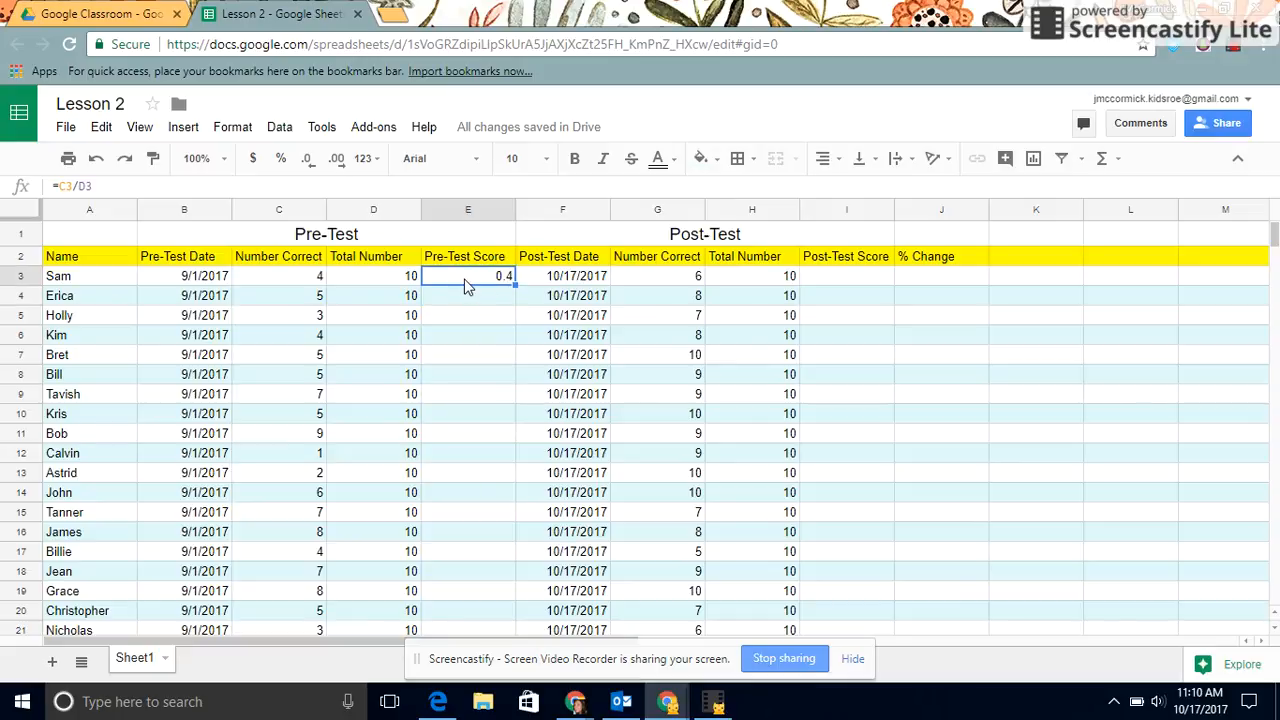
pyautogui.click(281, 163)
pyautogui.click(308, 166)
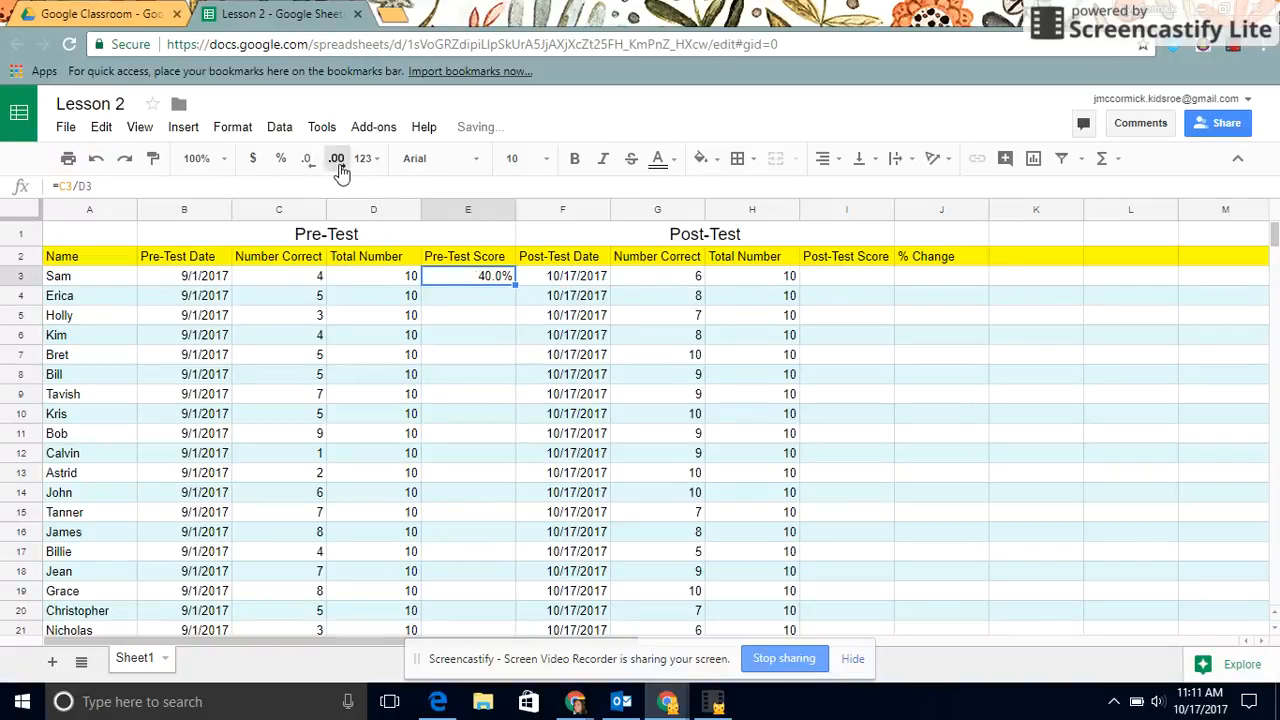
pyautogui.click(338, 166)
pyautogui.click(339, 168)
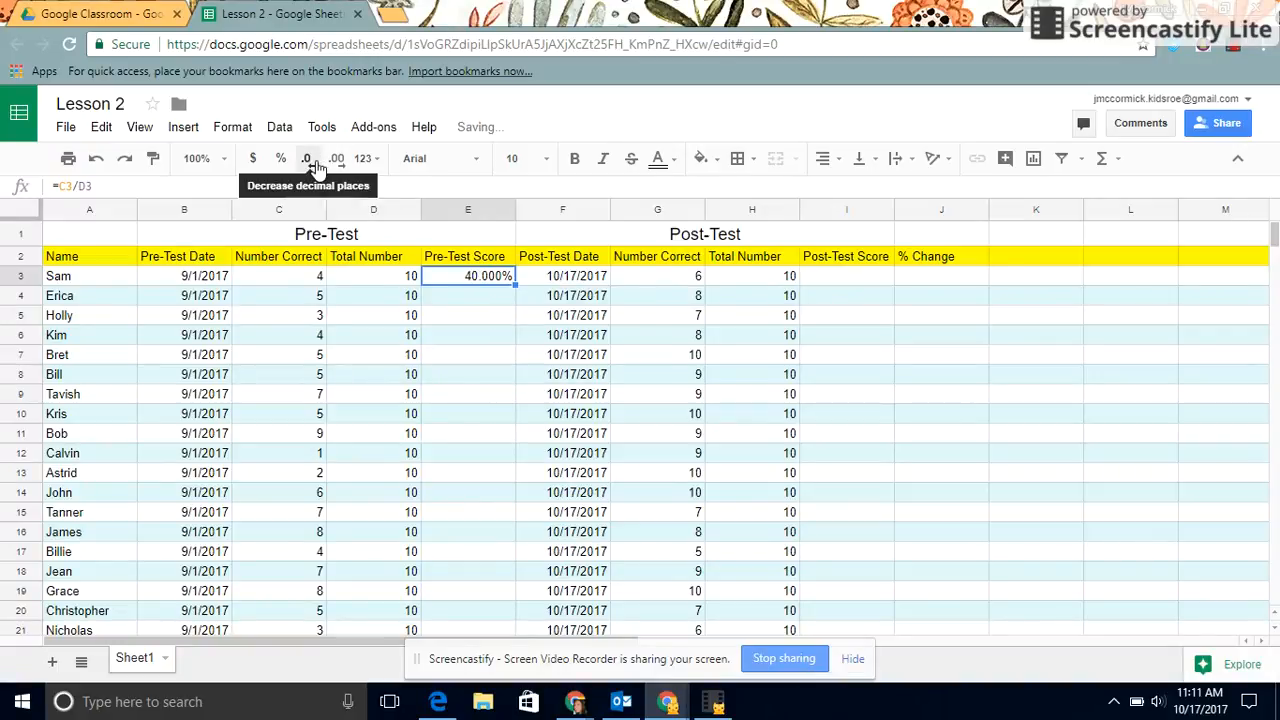
pyautogui.click(313, 166)
pyautogui.click(315, 167)
pyautogui.click(316, 167)
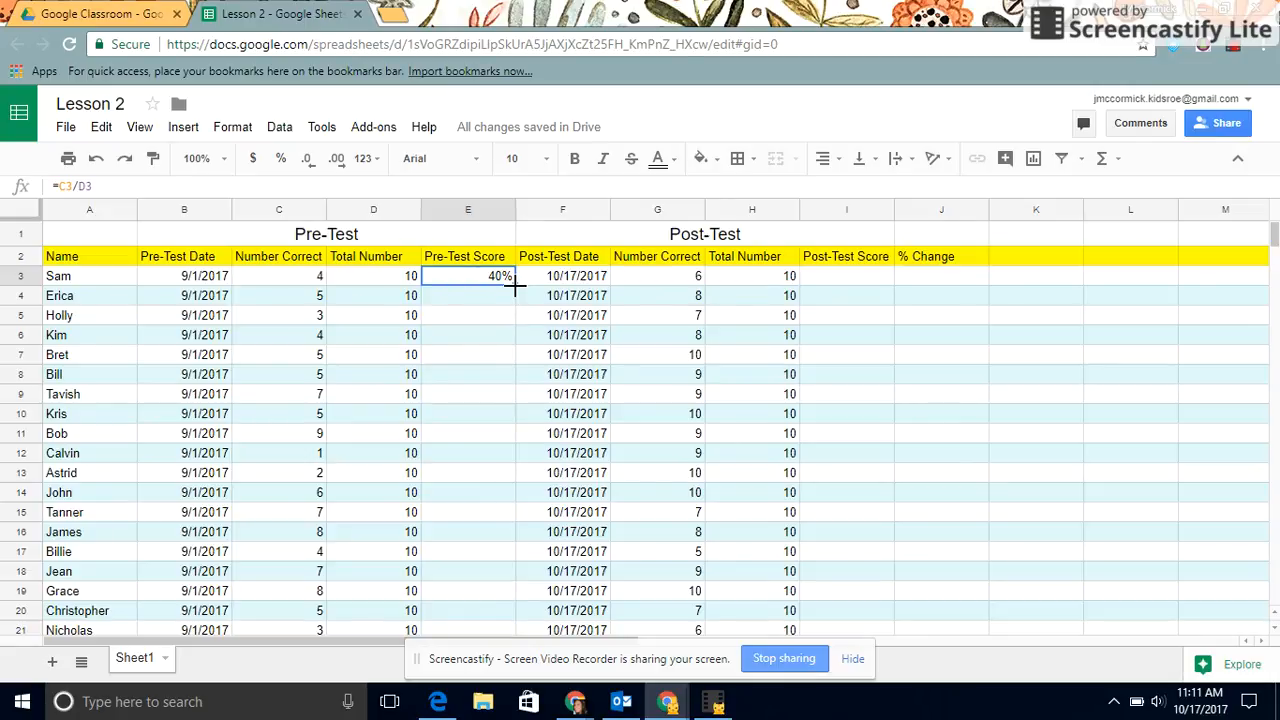
# Fill the Pre-Test Score formula from E3 down through E24 and check the copied formula in E7
pyautogui.moveTo(514, 285); pyautogui.dragTo(490, 570)
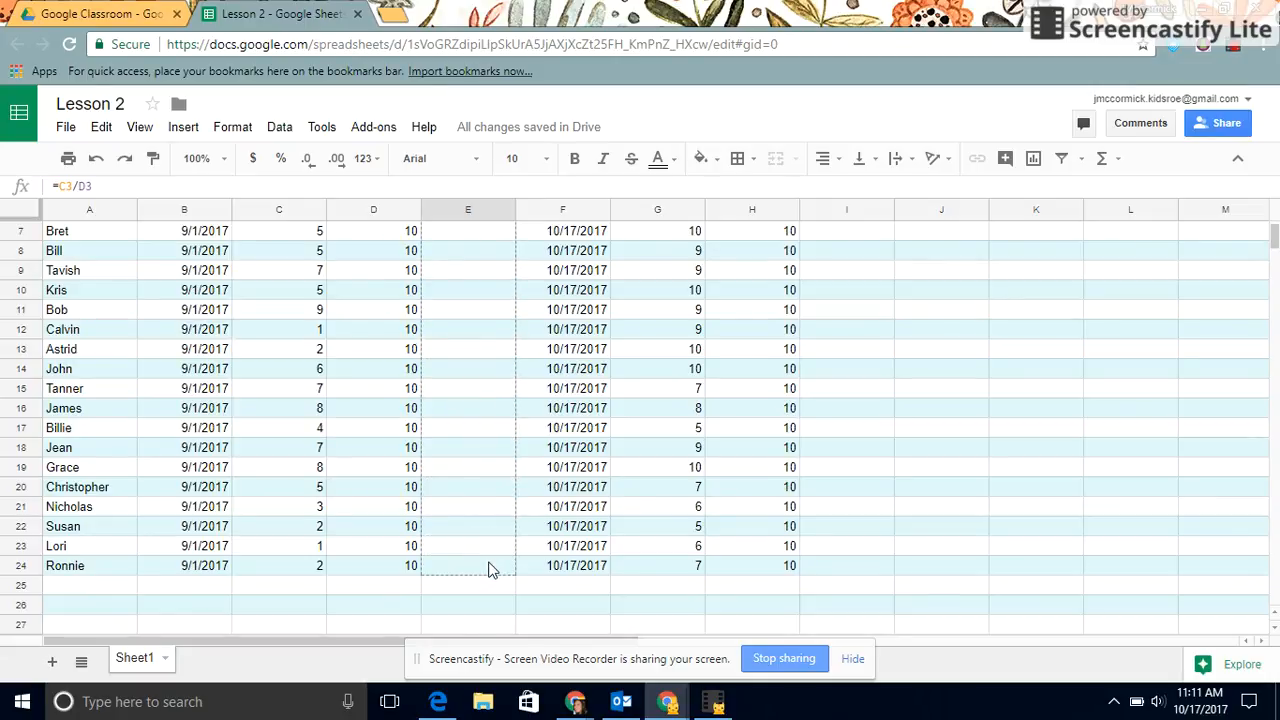
pyautogui.moveTo(490, 570); pyautogui.dragTo(490, 570)
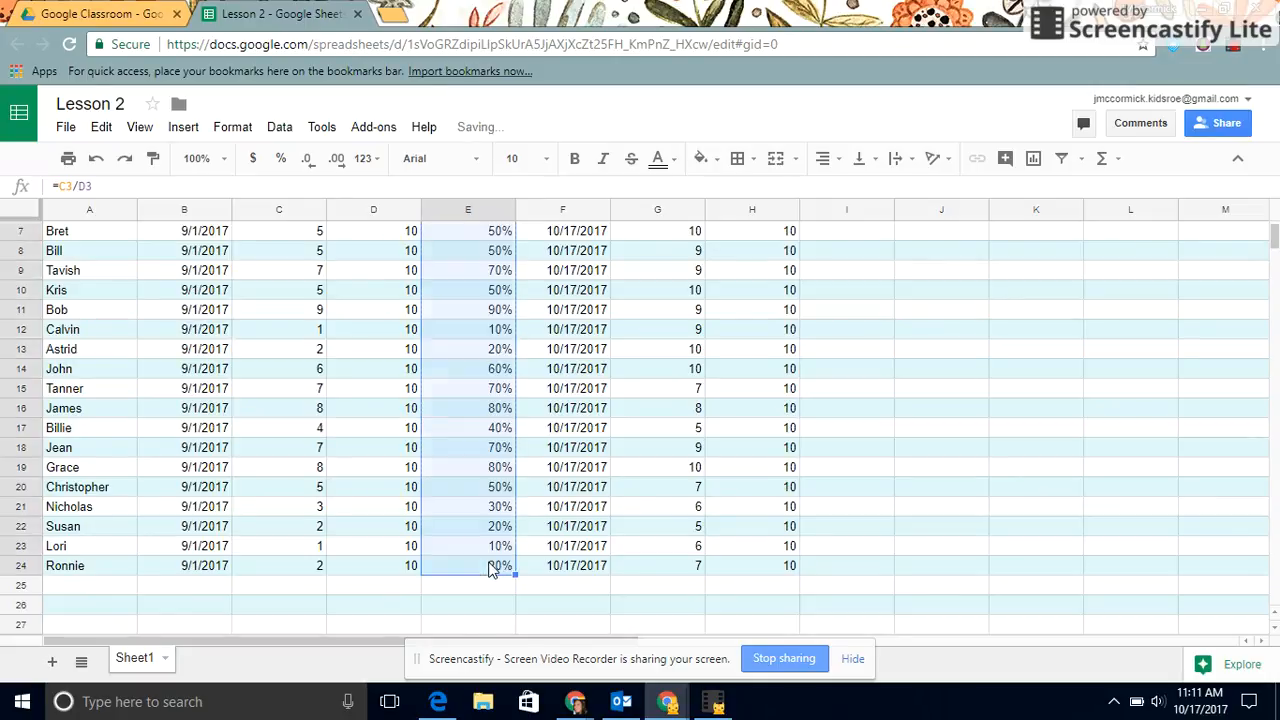
pyautogui.scroll(2, 415, 512)
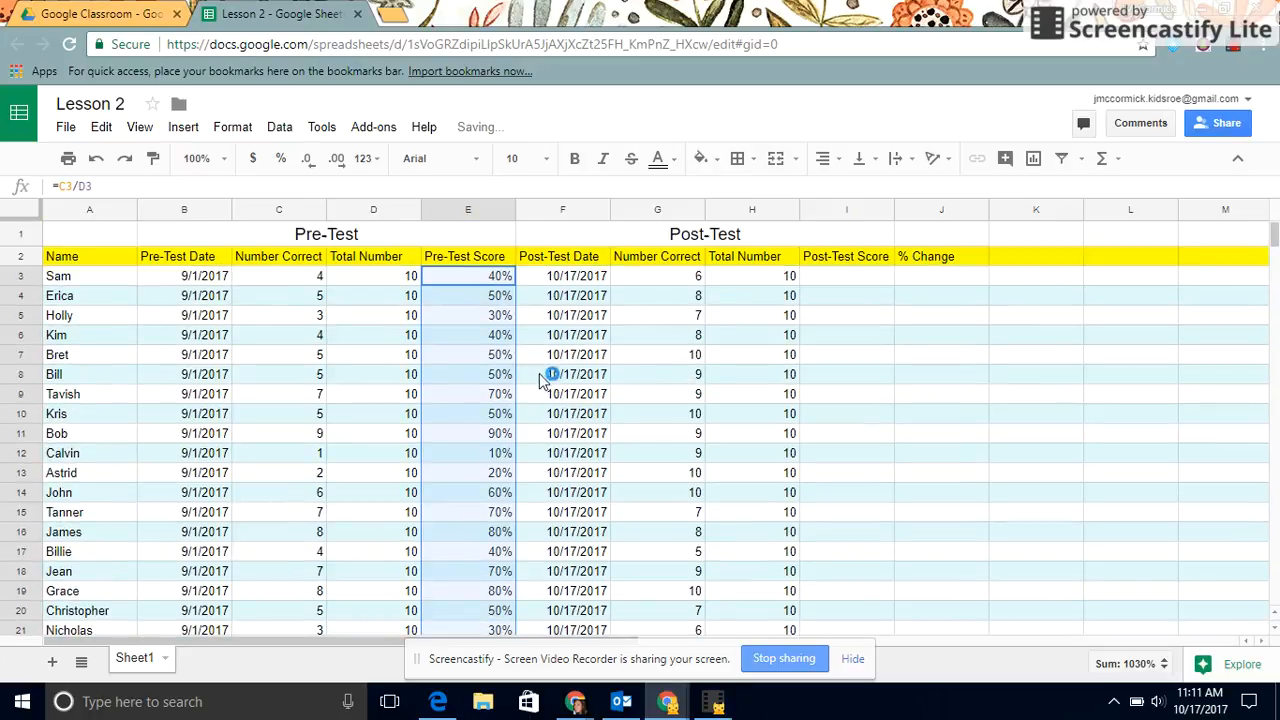
pyautogui.click(466, 360)
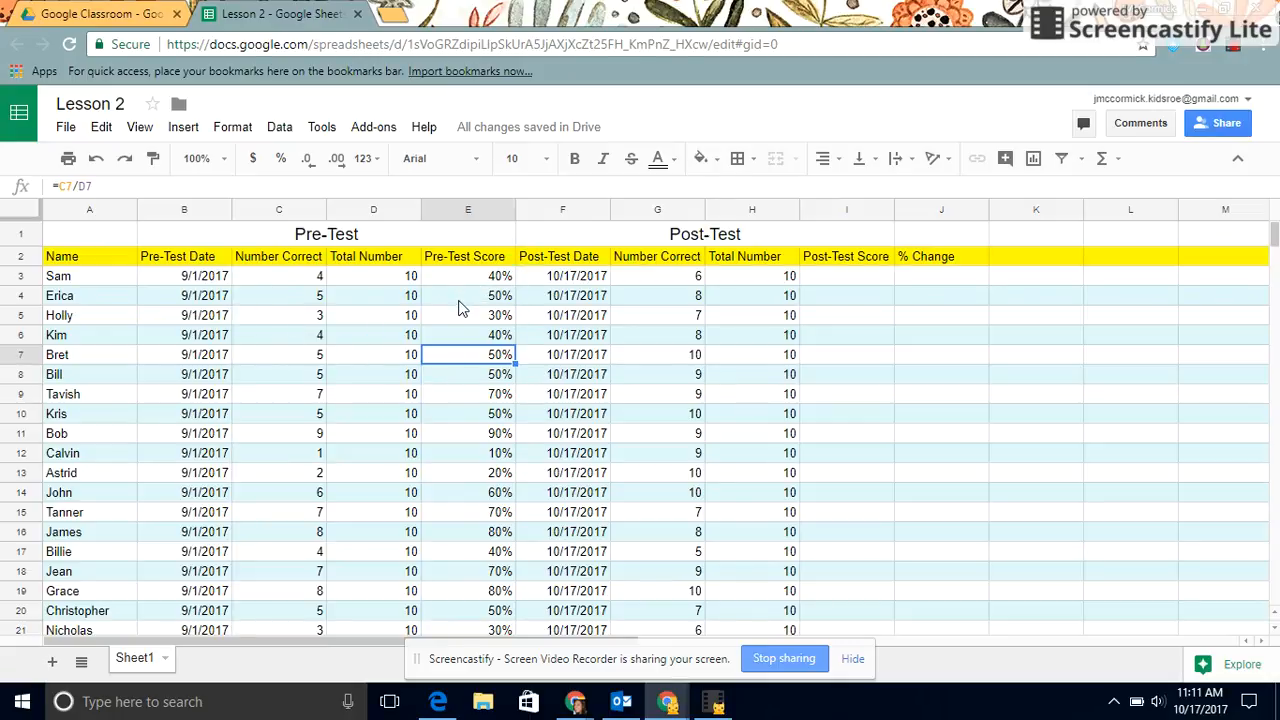
# Calculate the first Post-Test Score in I3 with the formula =G3/H3
pyautogui.click(836, 298)
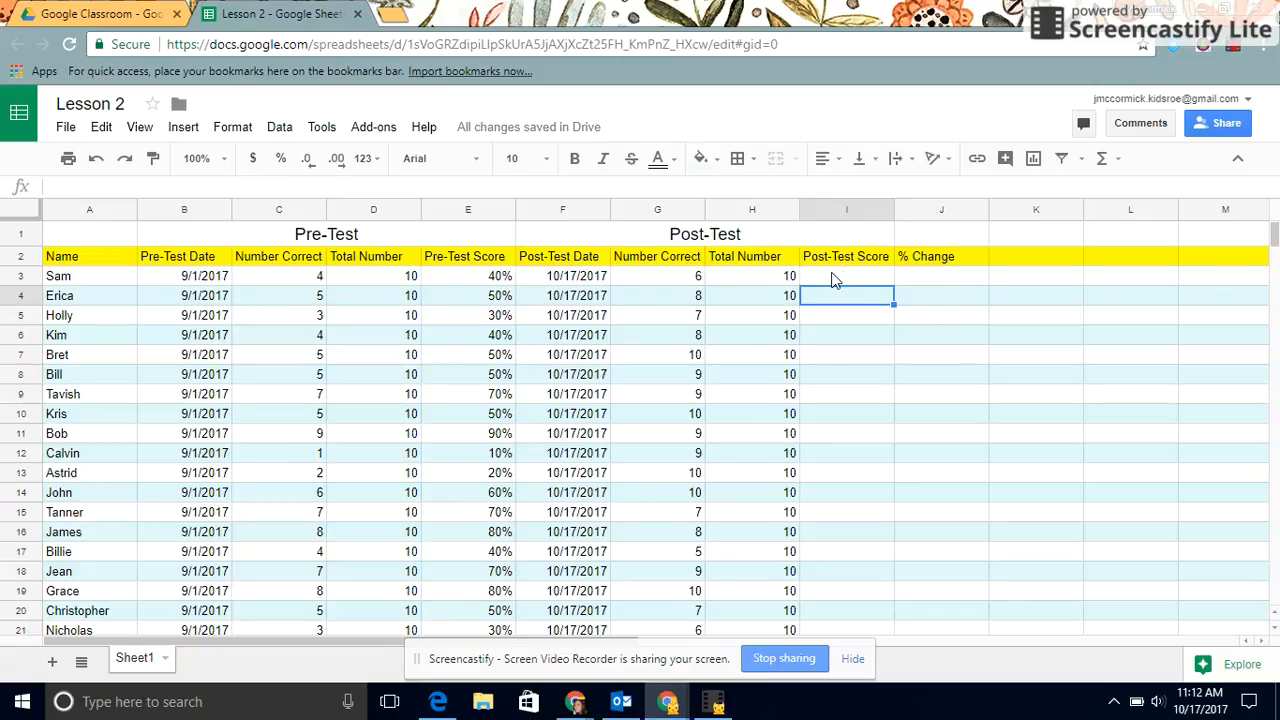
pyautogui.click(838, 280)
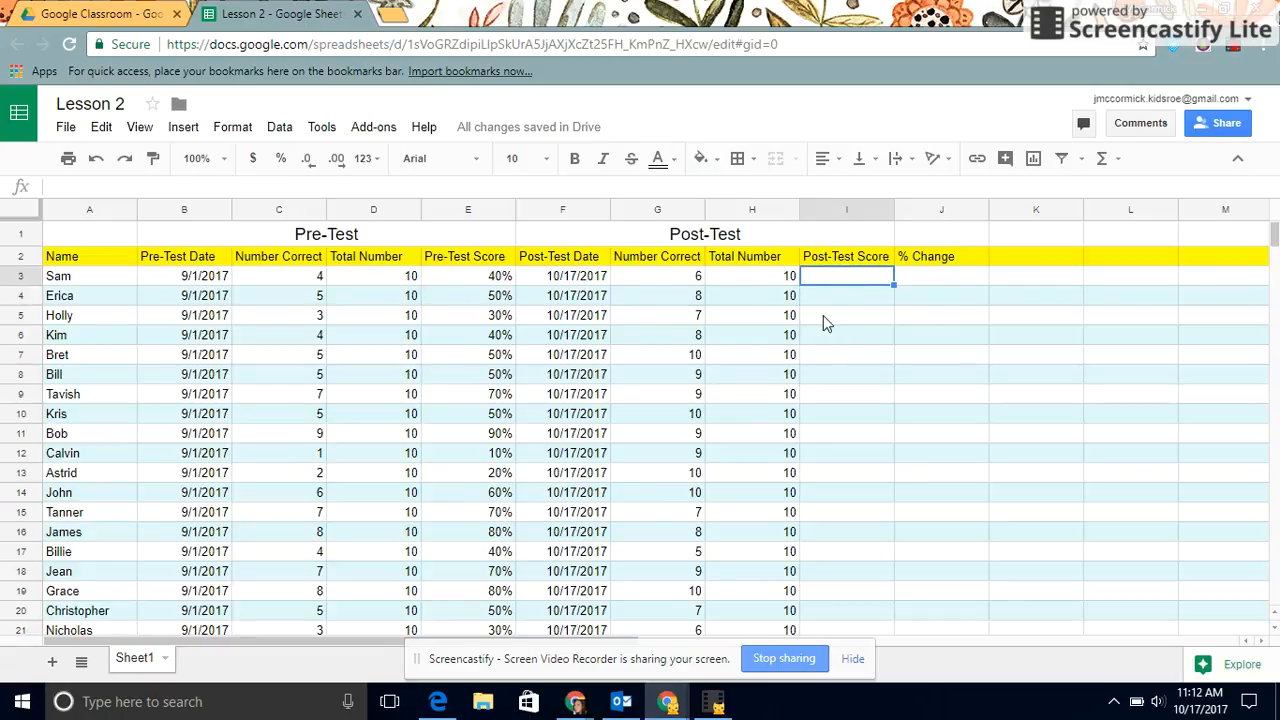
pyautogui.write('=')
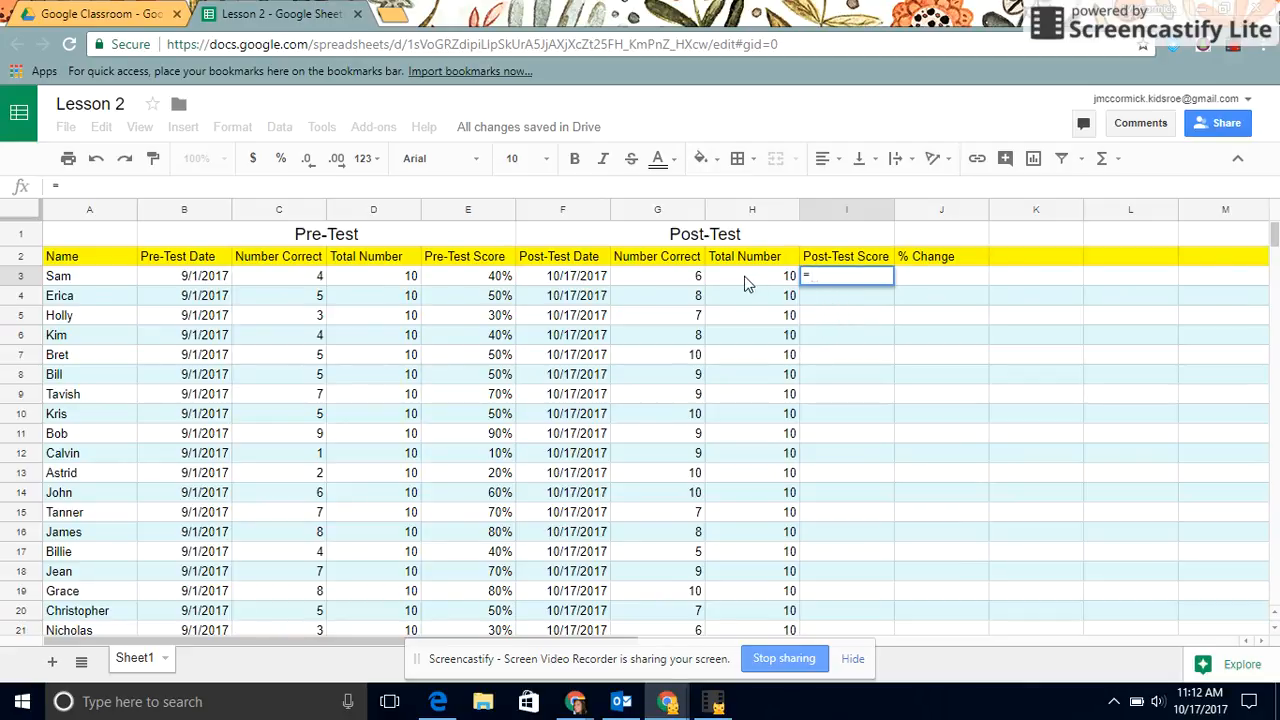
pyautogui.click(670, 276)
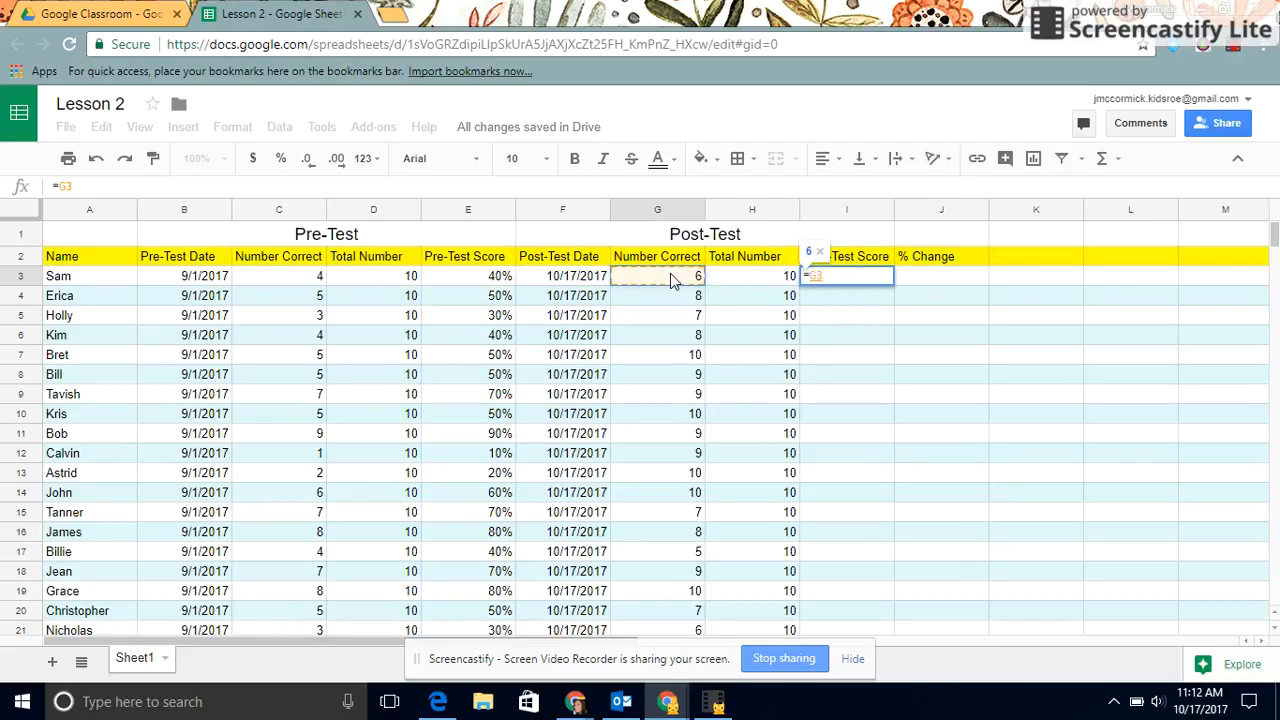
pyautogui.write('/')
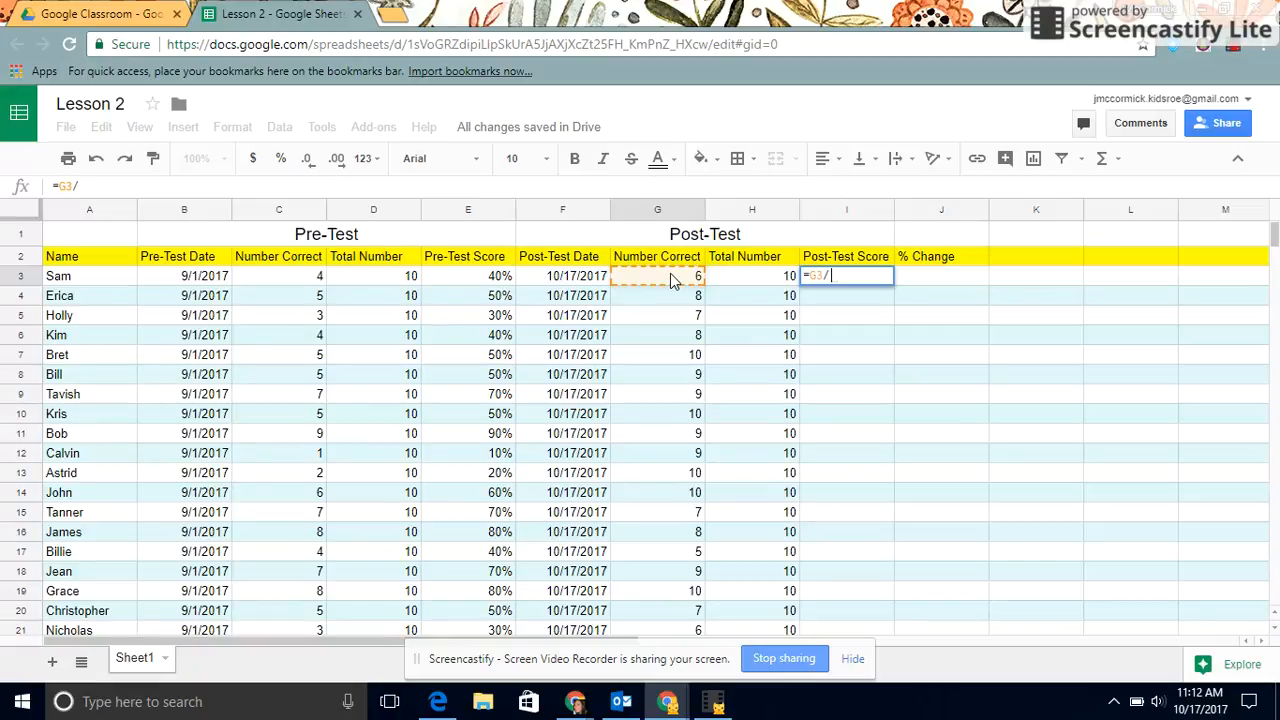
pyautogui.click(741, 279)
pyautogui.press('Return')
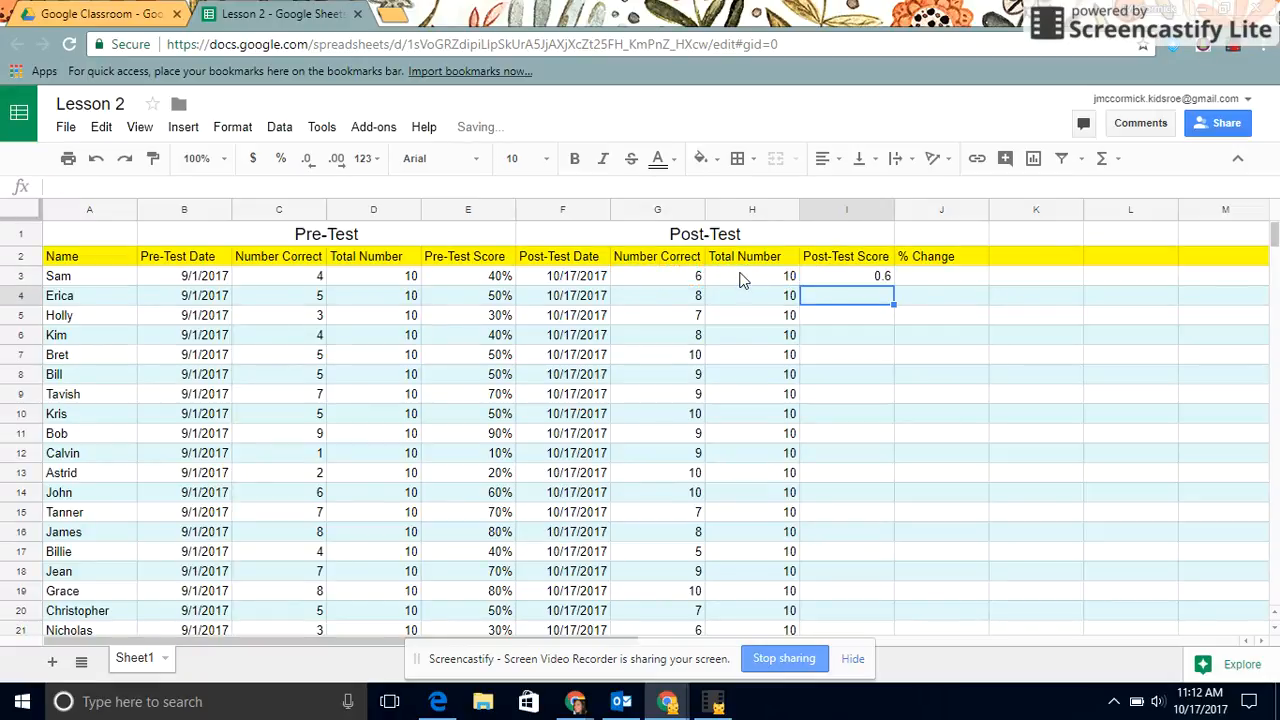
# Format the first Post-Test Score in I3 as a percentage with no decimal places
pyautogui.click(852, 275)
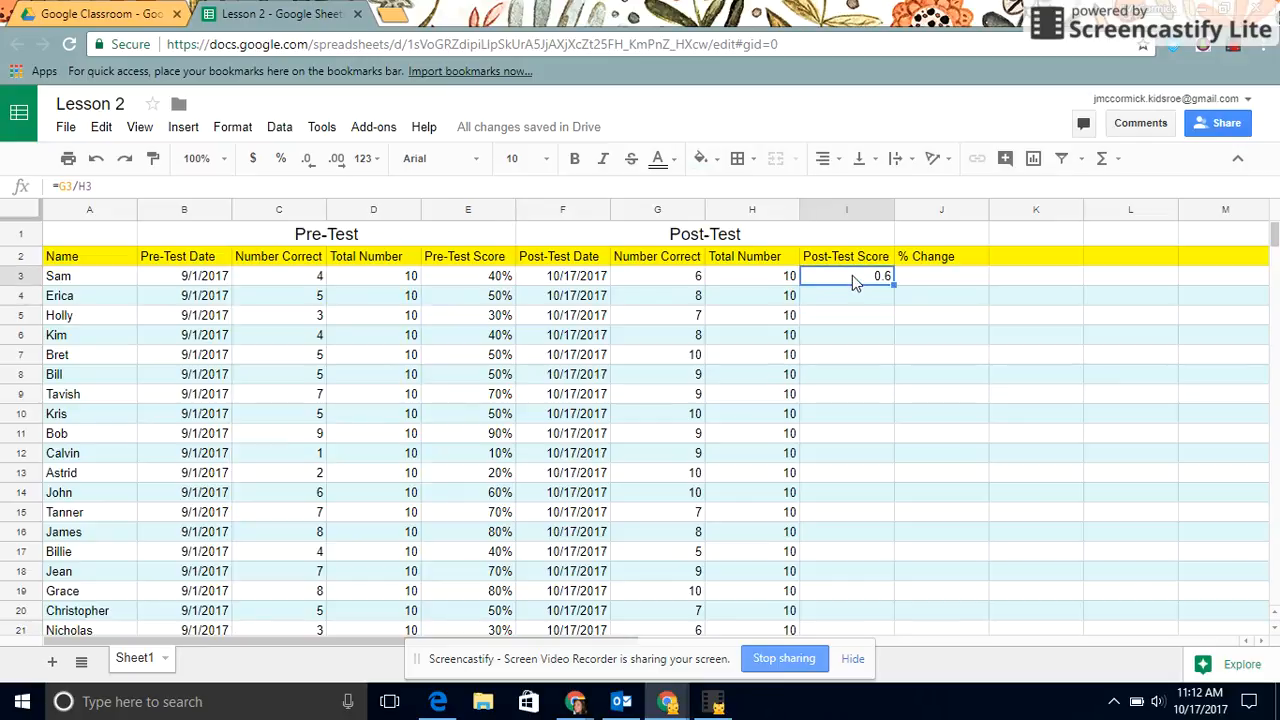
pyautogui.click(280, 163)
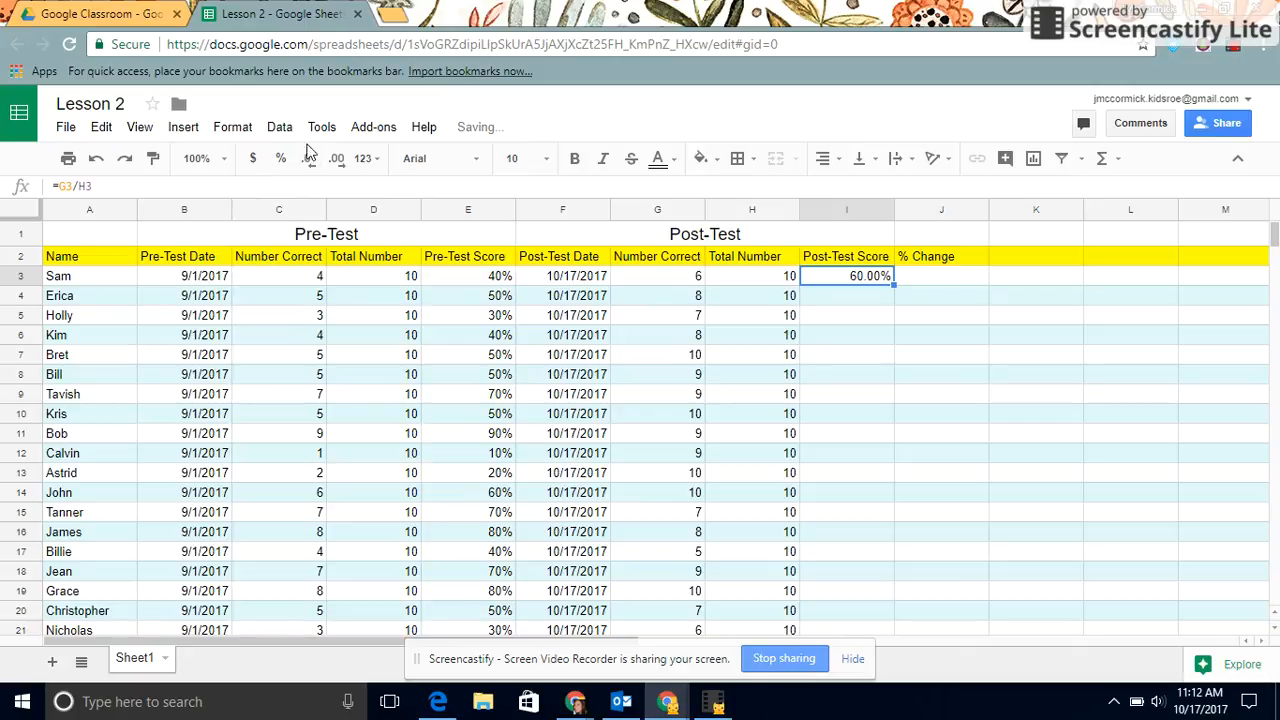
pyautogui.click(308, 166)
pyautogui.click(308, 166)
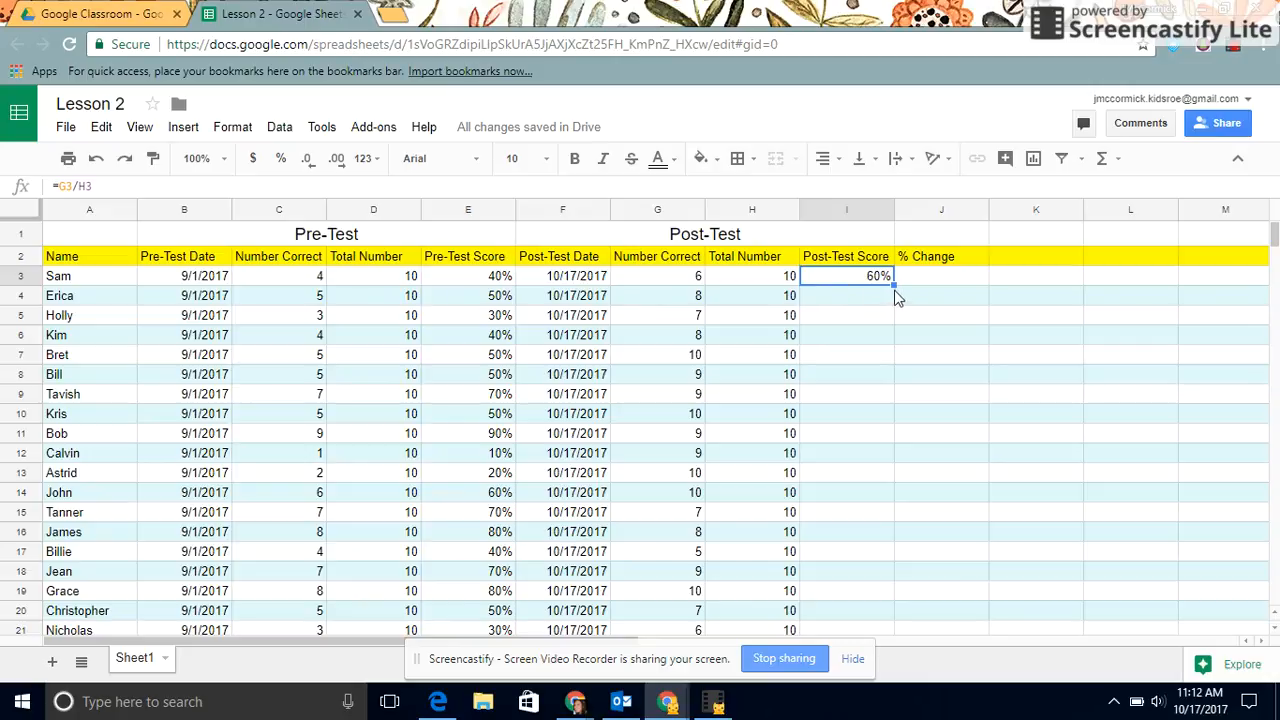
# Fill the Post-Test Score formula from I3 down through I24
pyautogui.moveTo(893, 284); pyautogui.dragTo(857, 549)
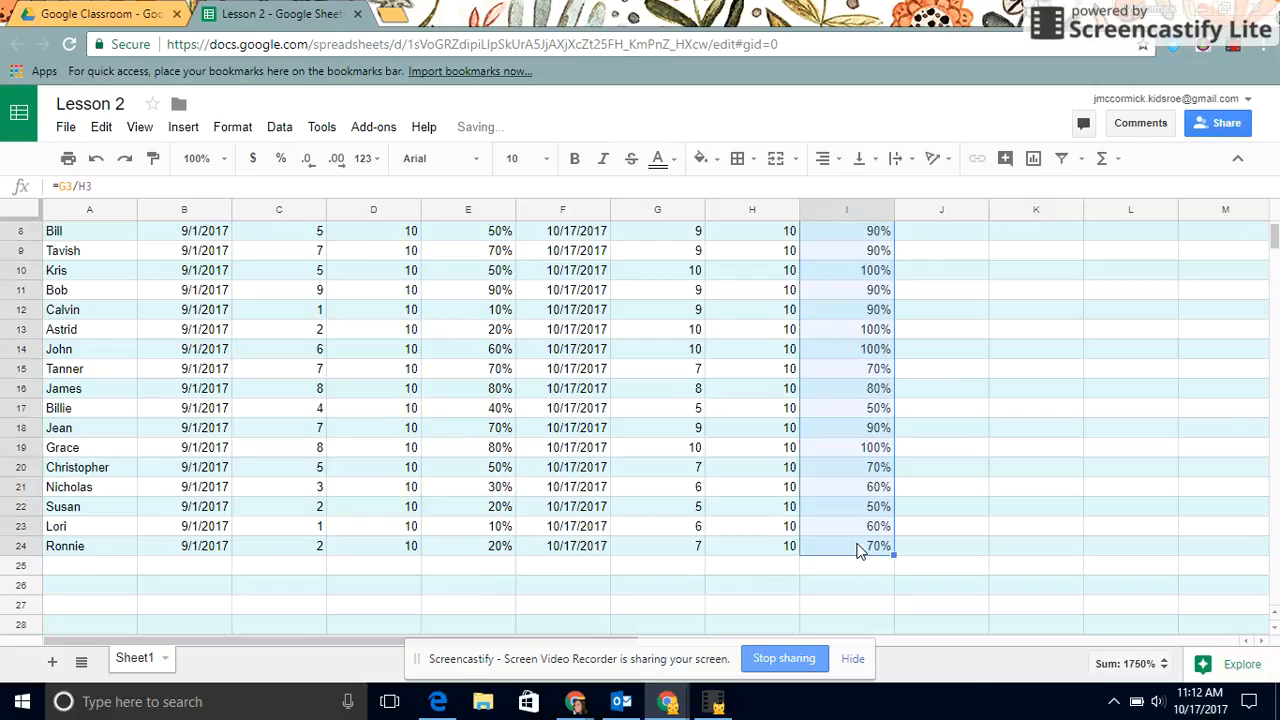
pyautogui.click(925, 552)
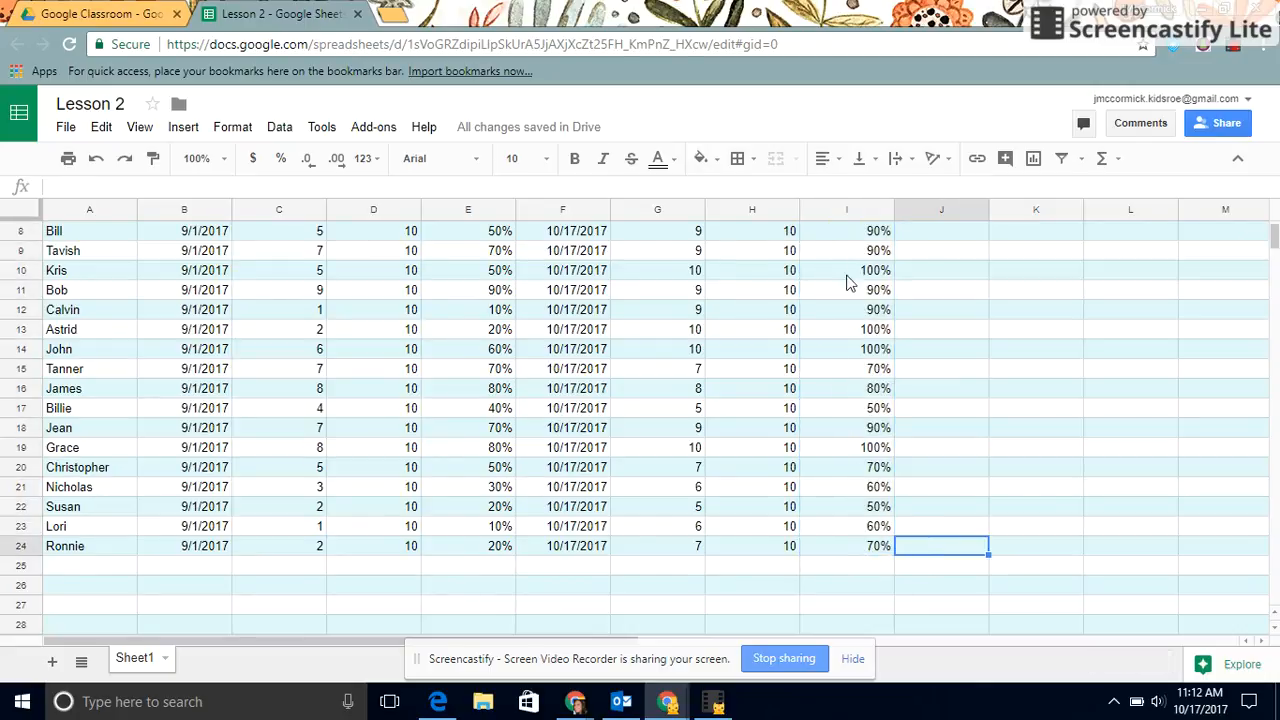
pyautogui.scroll(3, 848, 530)
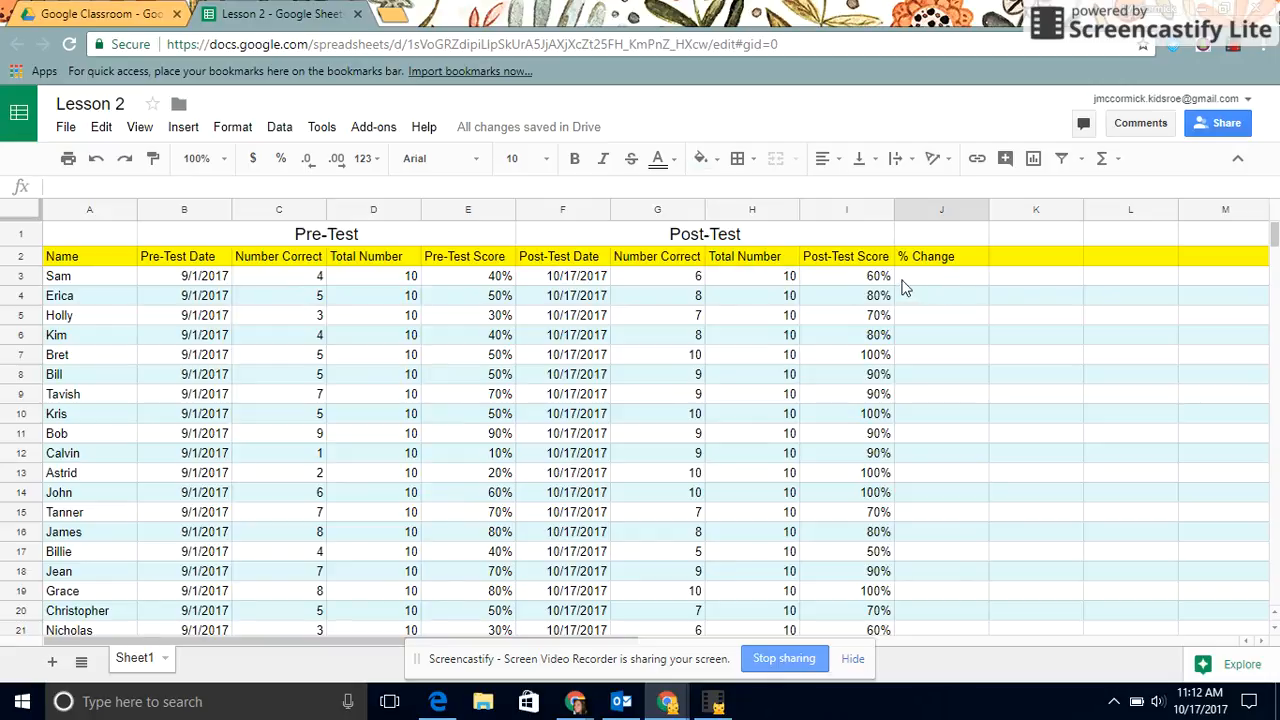
# Calculate the first % Change in J3 by subtracting the Pre-Test Score from the Post-Test Score with the formula =I3-E3
pyautogui.click(950, 280)
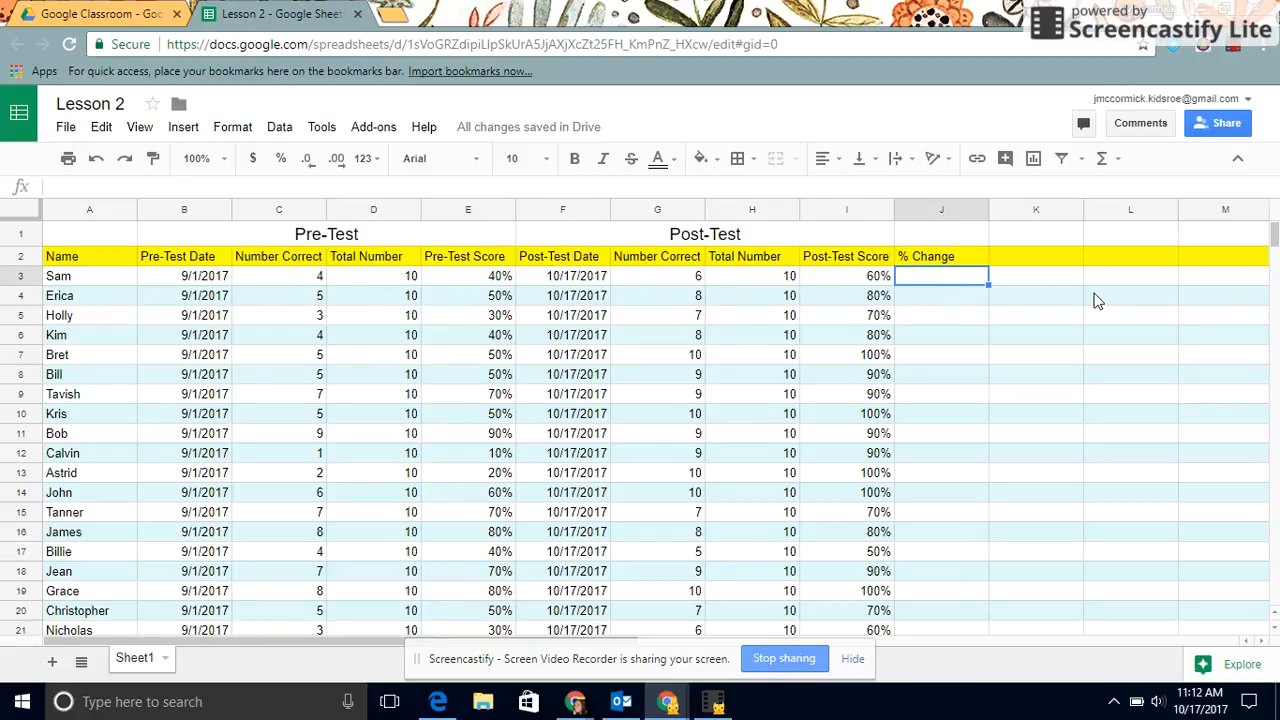
pyautogui.write('=')
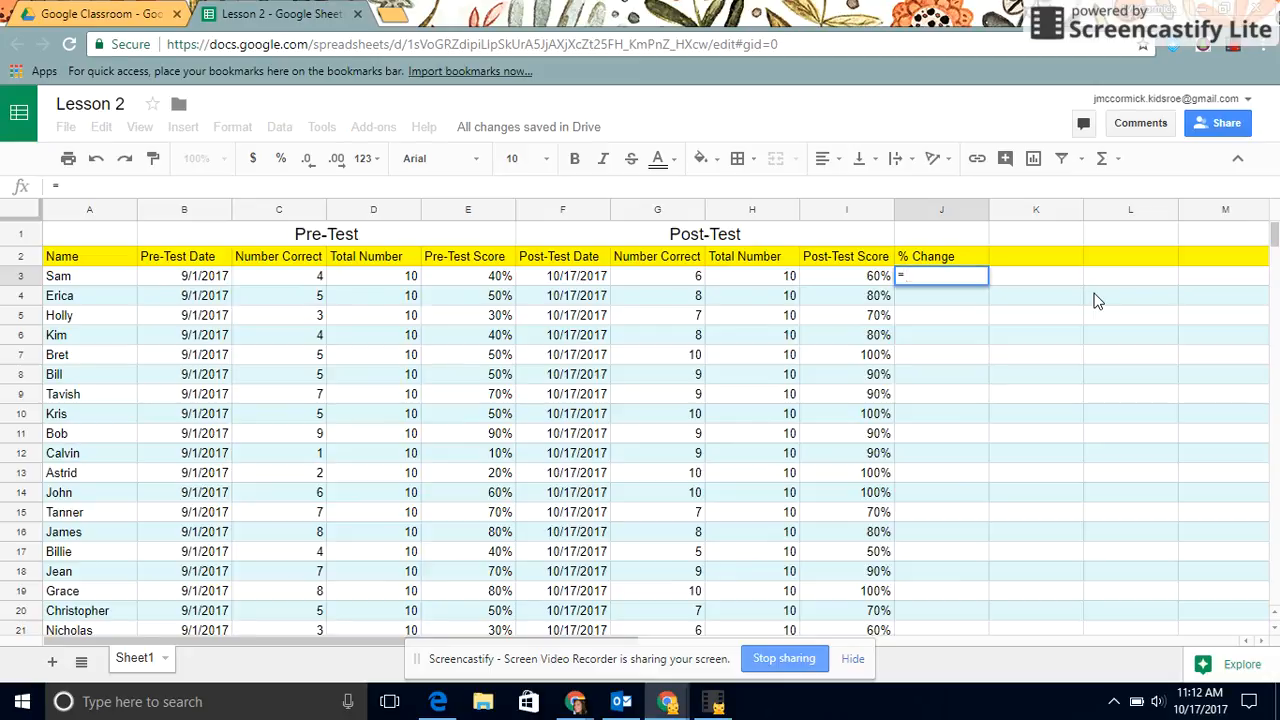
pyautogui.click(858, 284)
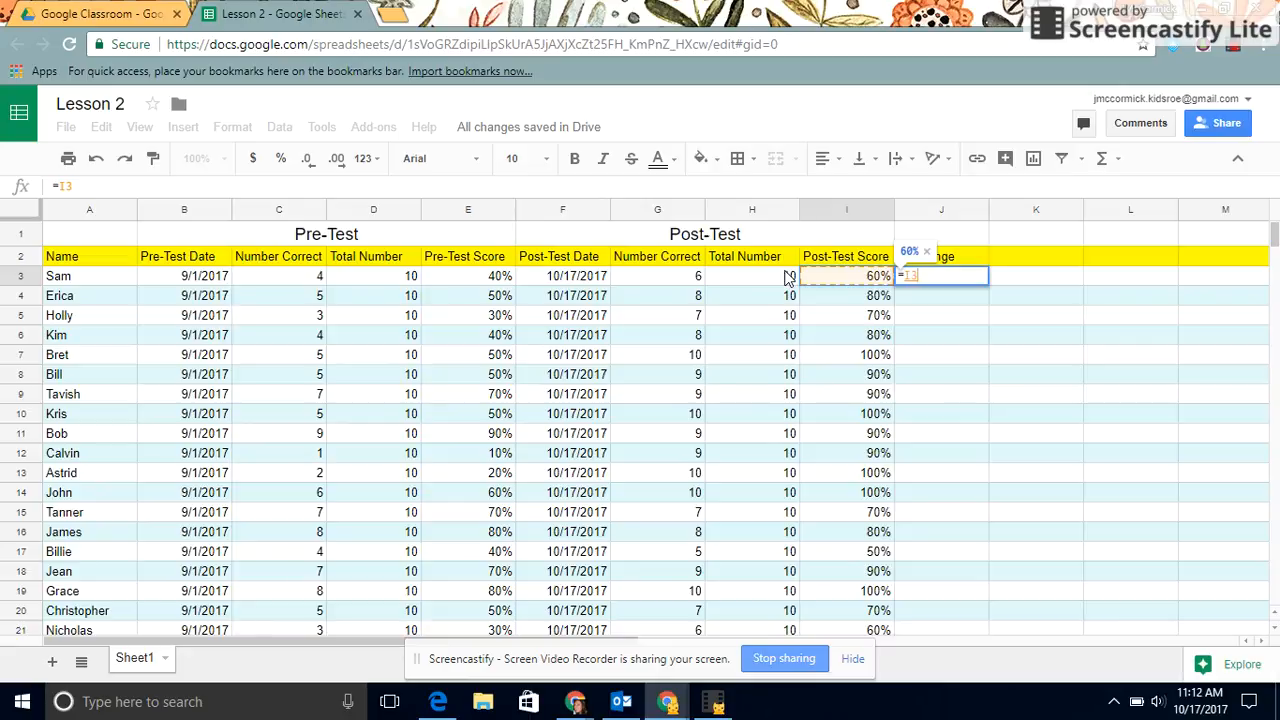
pyautogui.write('-')
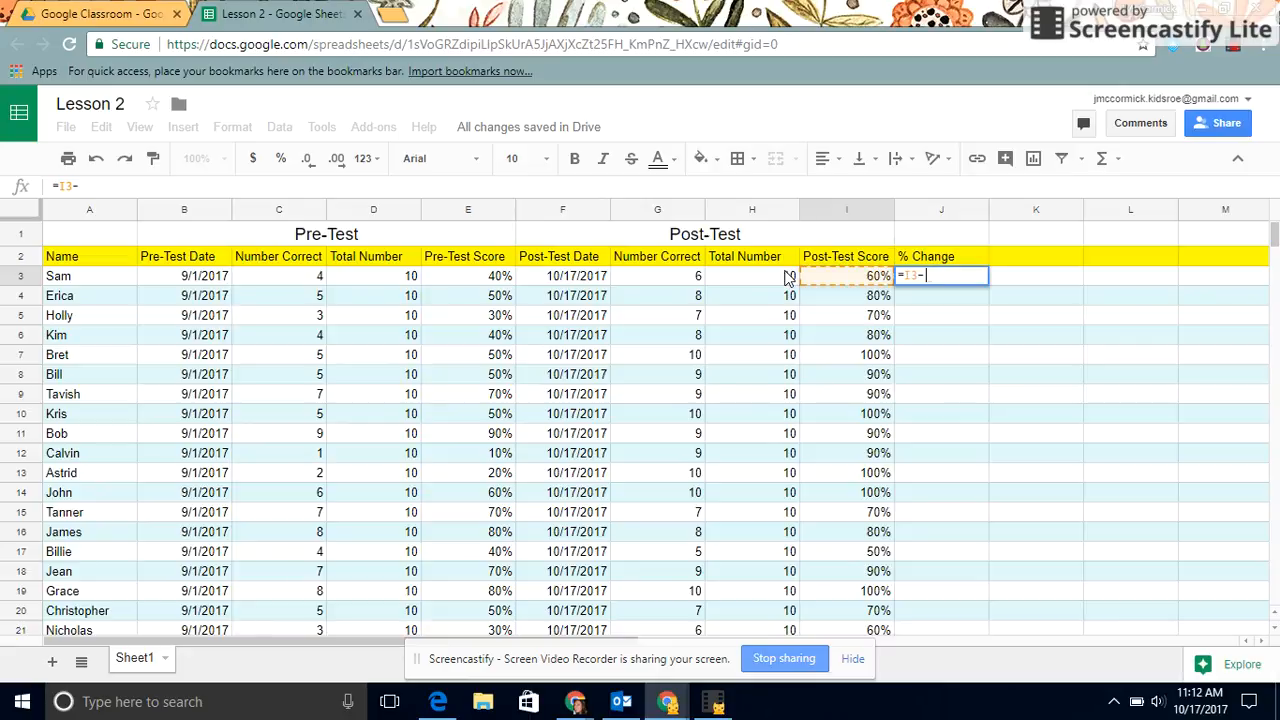
pyautogui.click(462, 276)
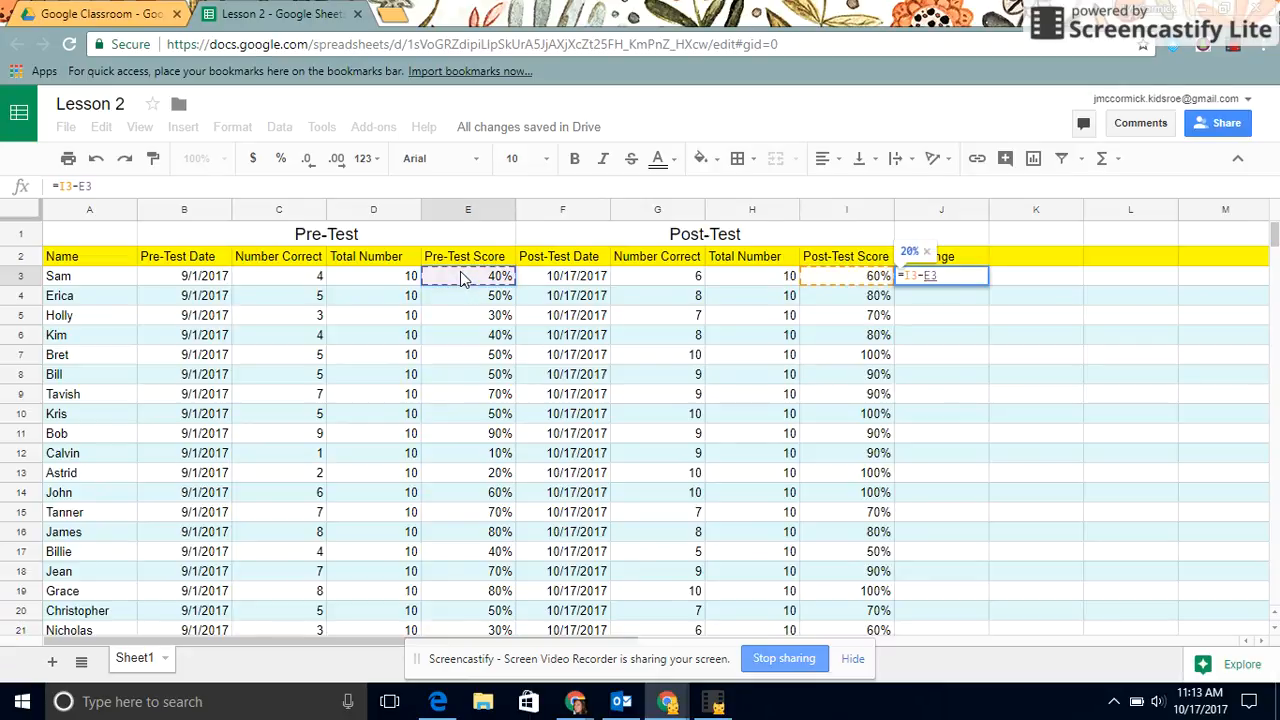
pyautogui.press('Return')
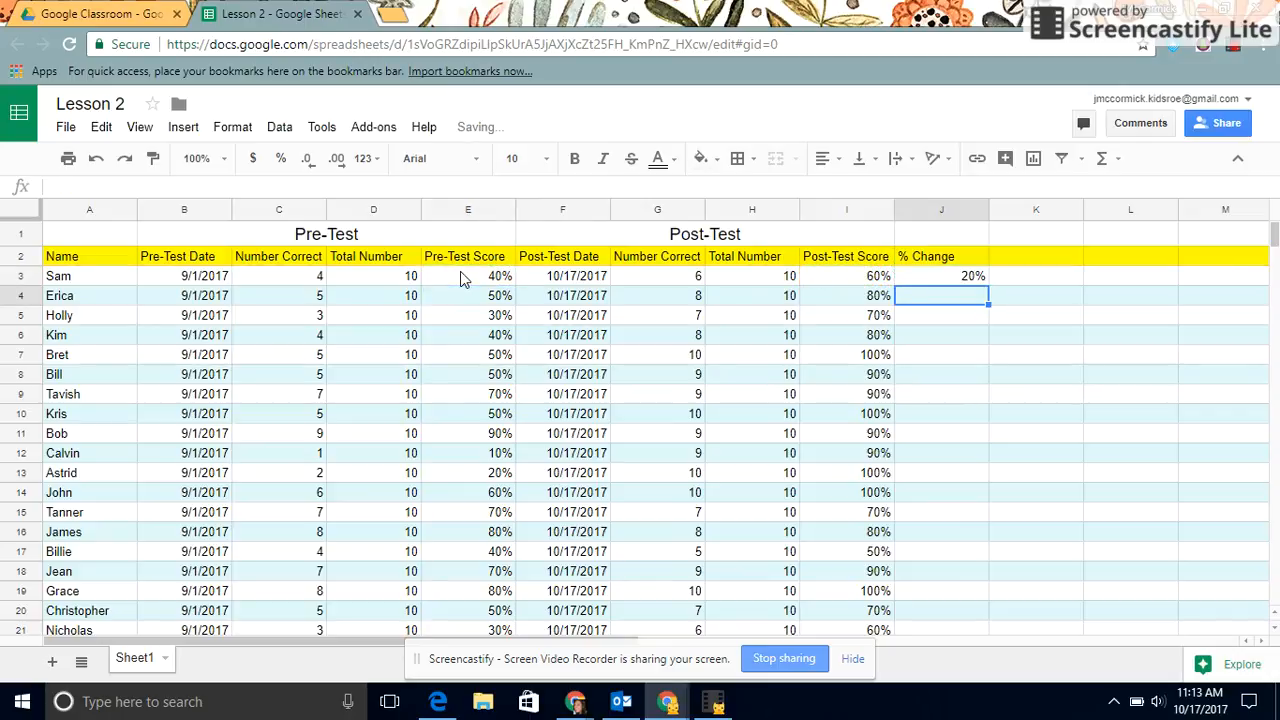
# Fill the % Change formula from J3 down through J24 and review the filled column
pyautogui.click(939, 274)
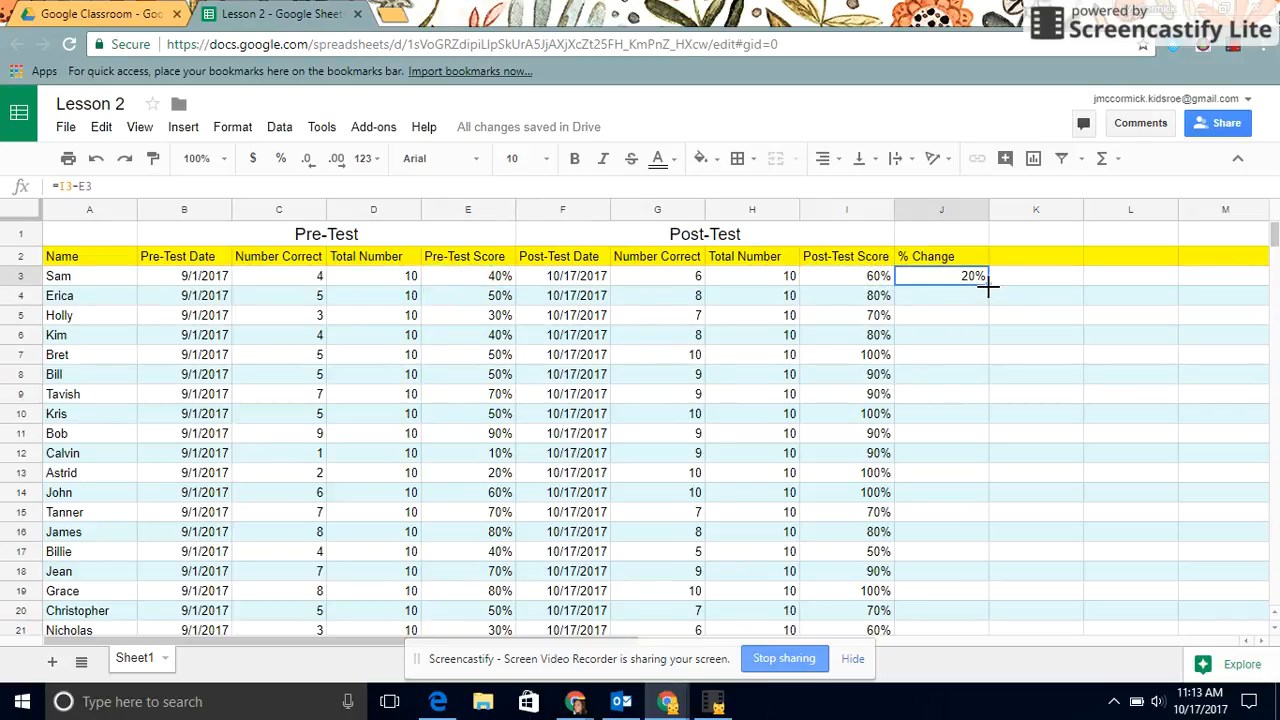
pyautogui.moveTo(988, 286); pyautogui.dragTo(966, 538)
pyautogui.scroll(-1, 981, 360)
pyautogui.click(1070, 490)
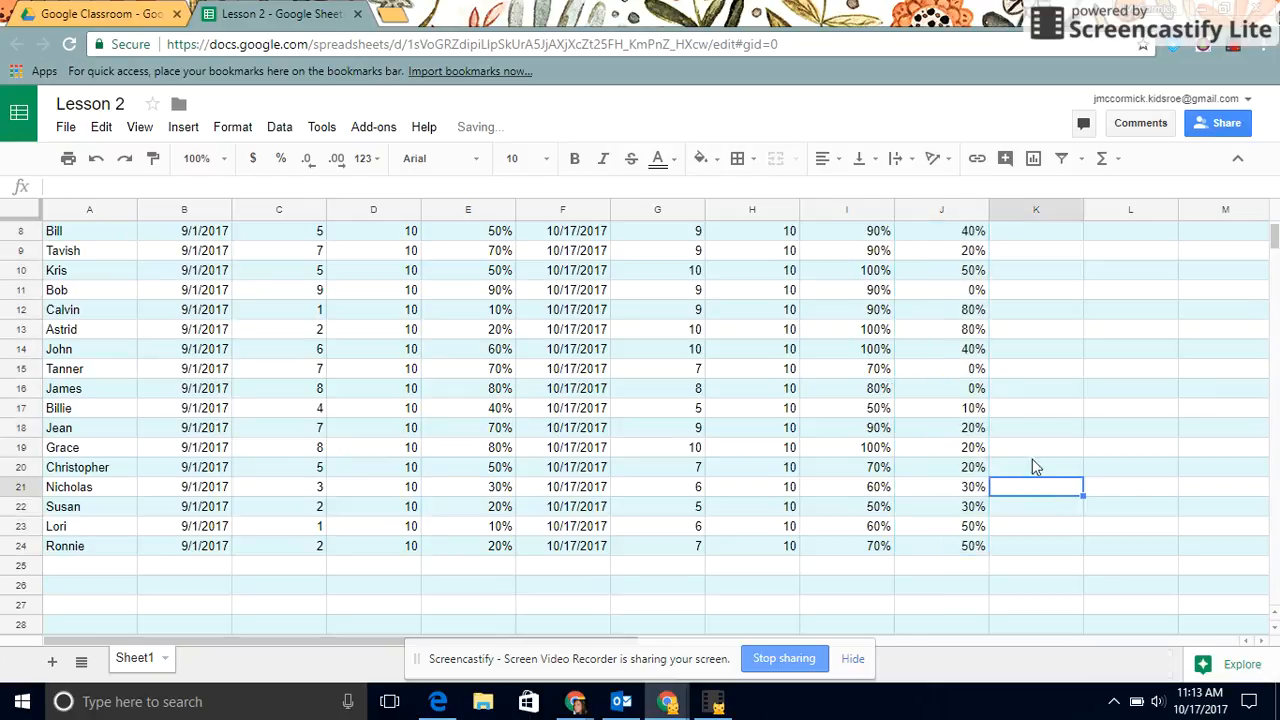
pyautogui.scroll(3, 1031, 466)
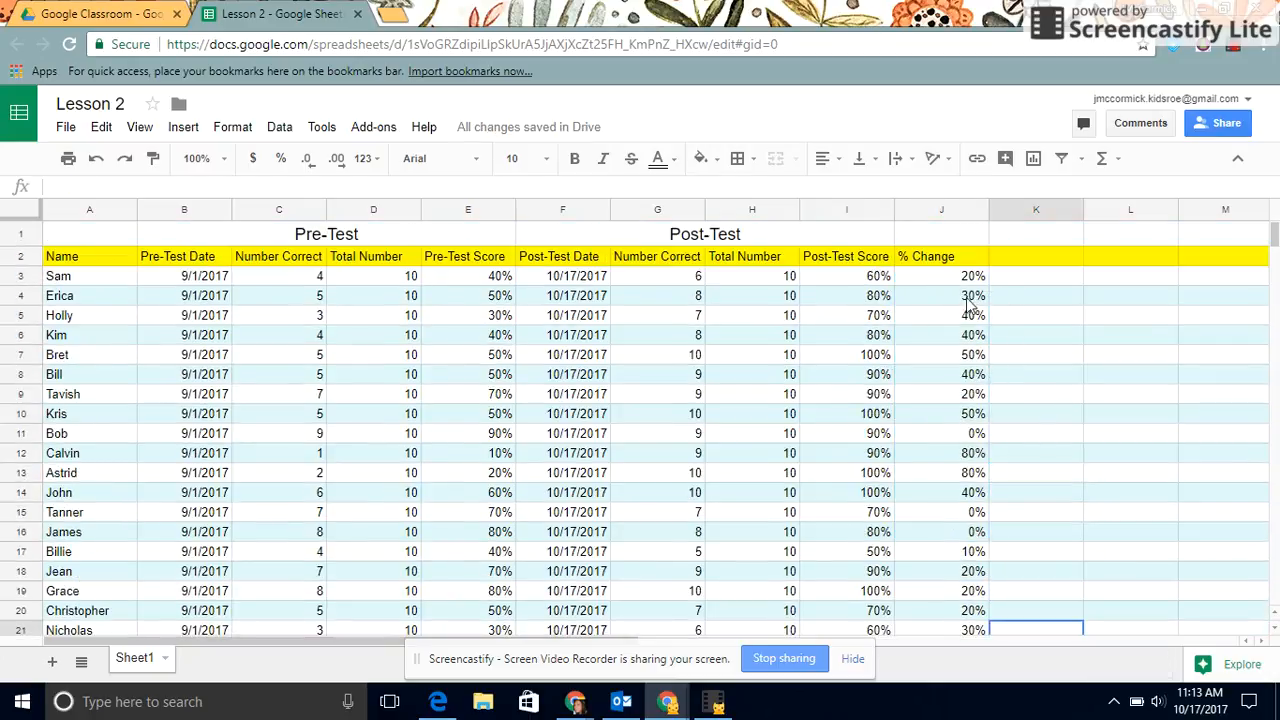
pyautogui.scroll(-1, 968, 330)
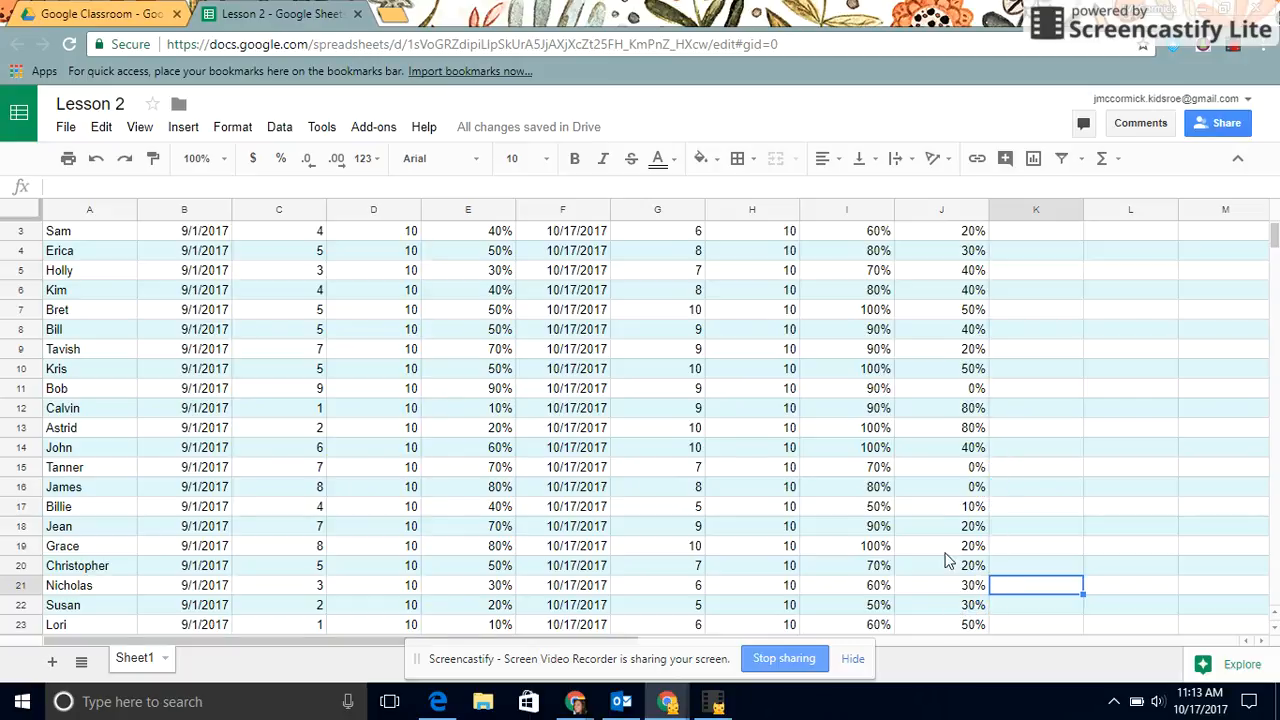
pyautogui.scroll(1, 967, 505)
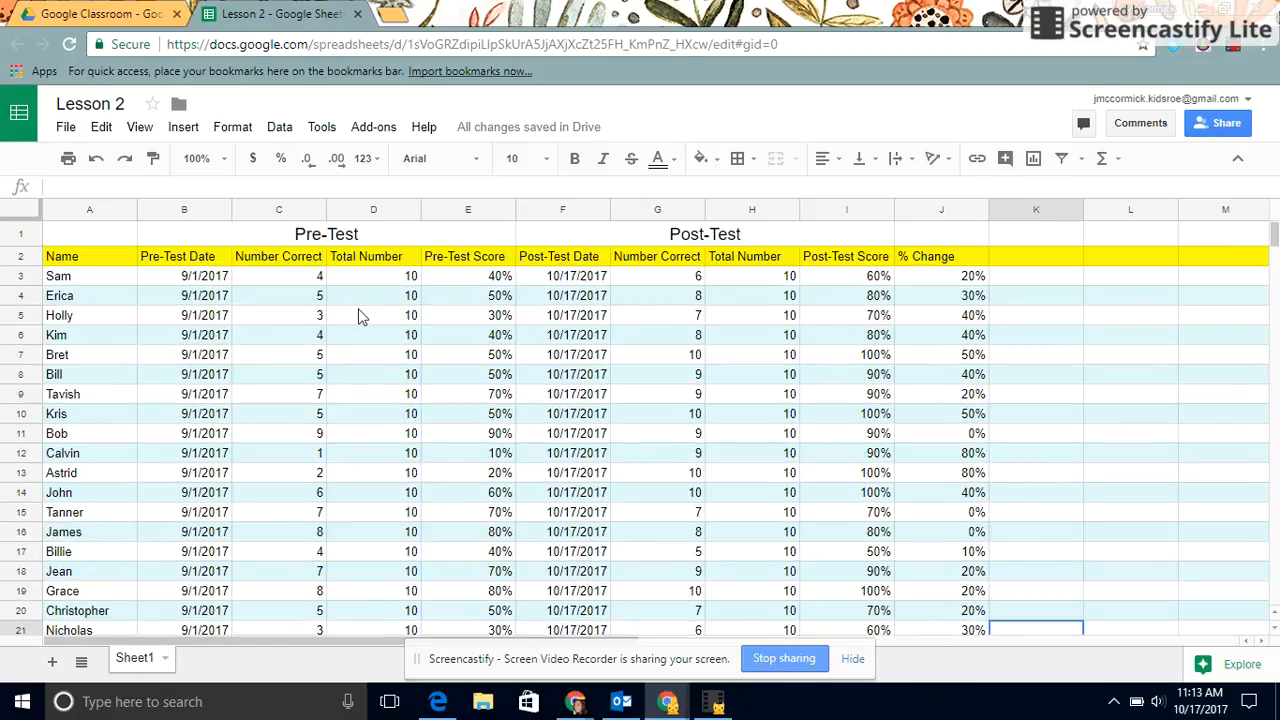
# Set the post-test Number Correct in G3 to 3 to test how the dependent formulas recalculate
pyautogui.click(660, 276)
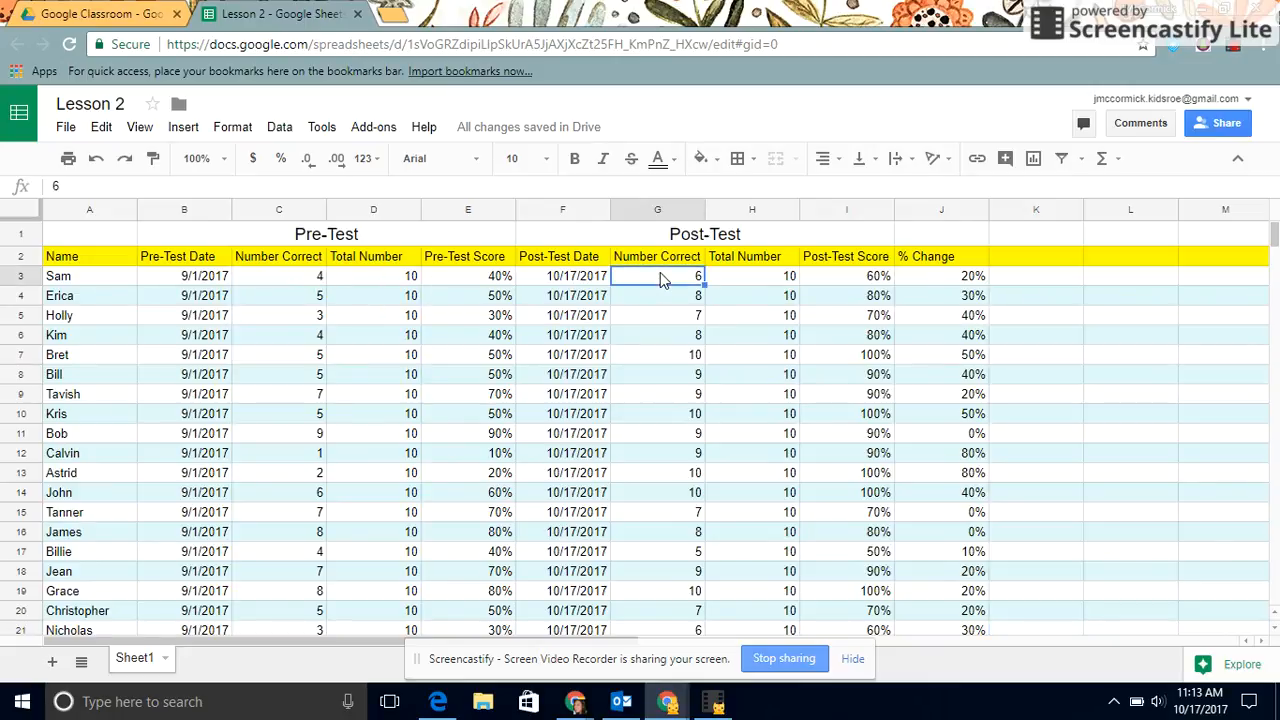
pyautogui.write('3')
pyautogui.press('Return')
pyautogui.click(1036, 302)
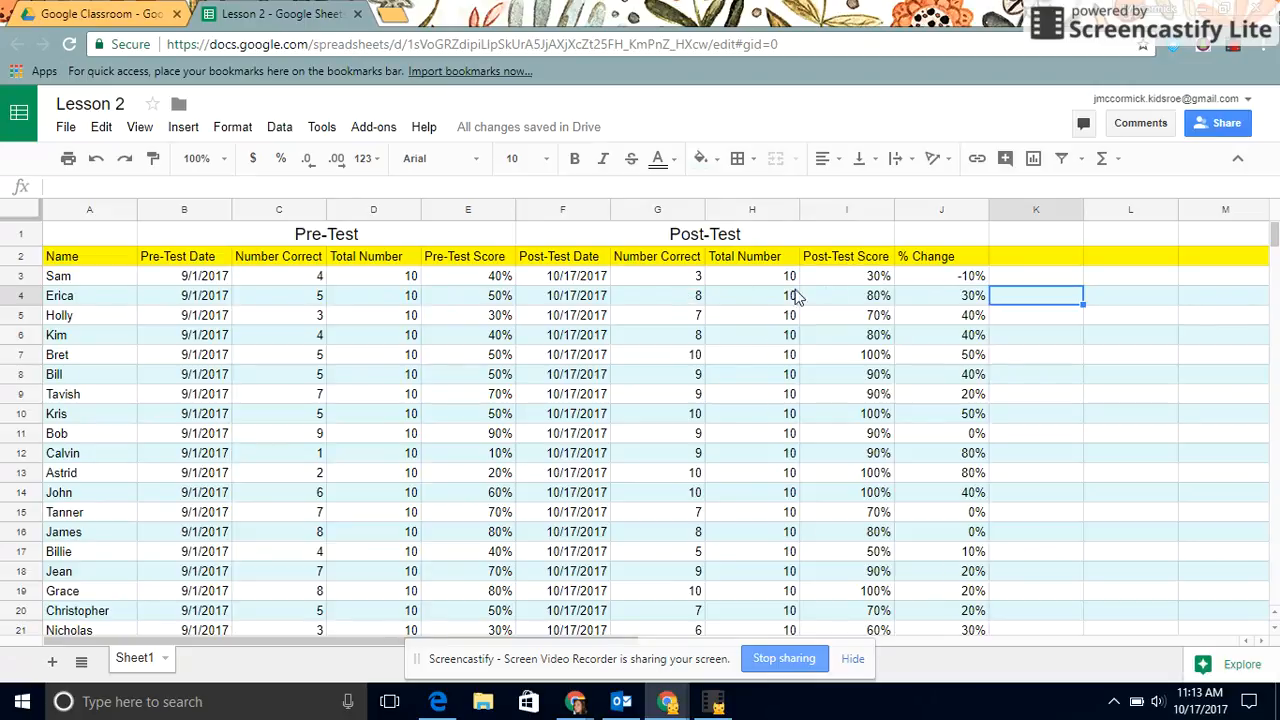
# Set the post-test Number Correct in G3 back to 6
pyautogui.click(683, 283)
pyautogui.write('6')
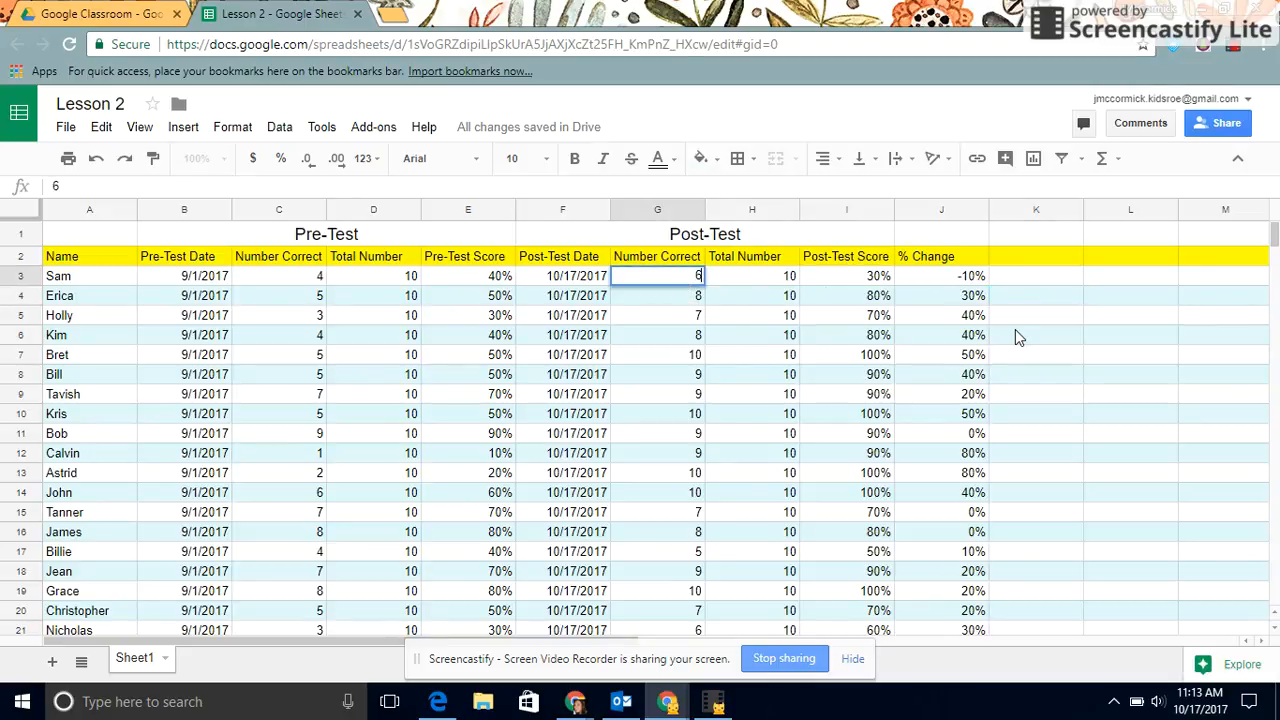
pyautogui.press('Return')
pyautogui.click(1040, 356)
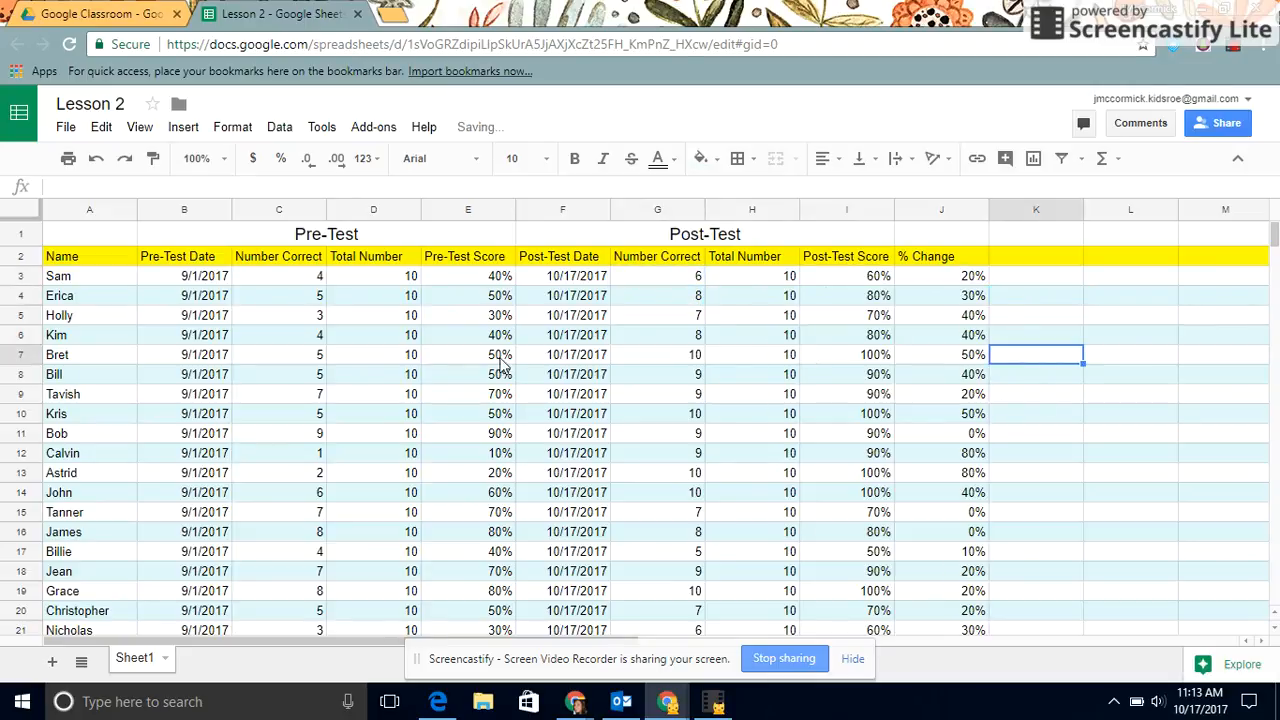